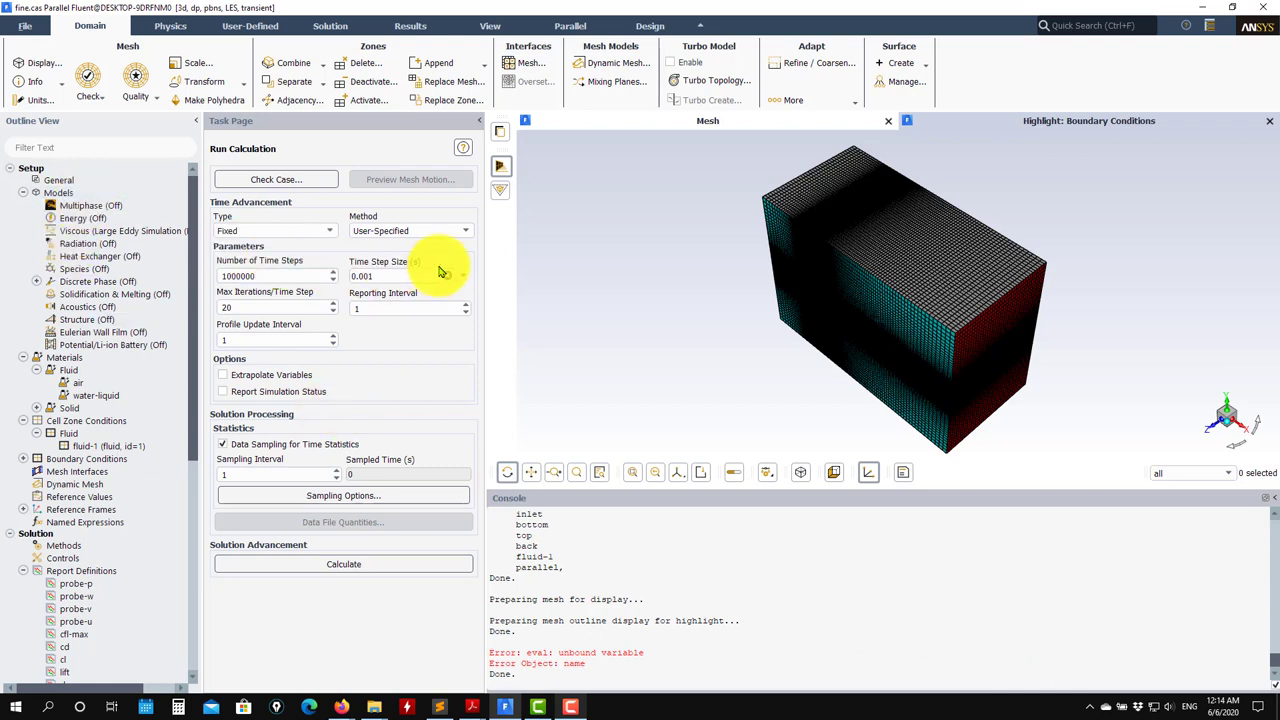
Cancel re-reading the case file and show the General page's pressure-based transient solver
left_click(25, 26)
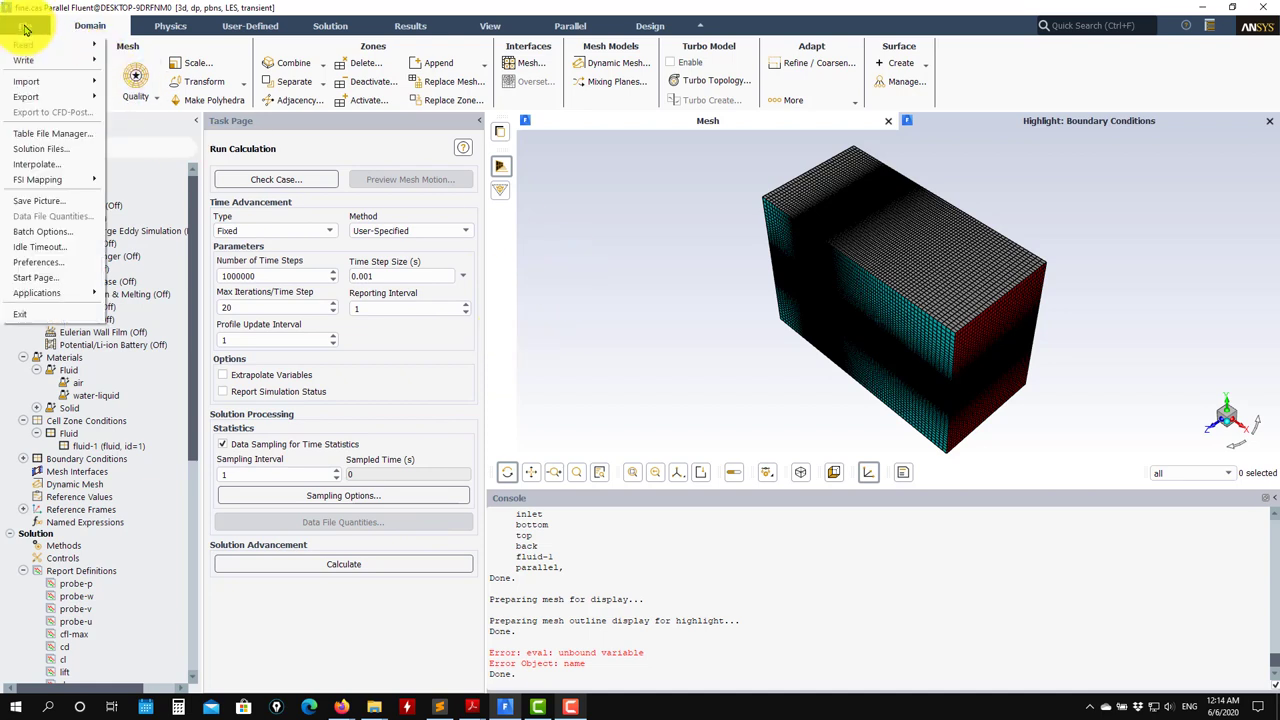
left_click(135, 62)
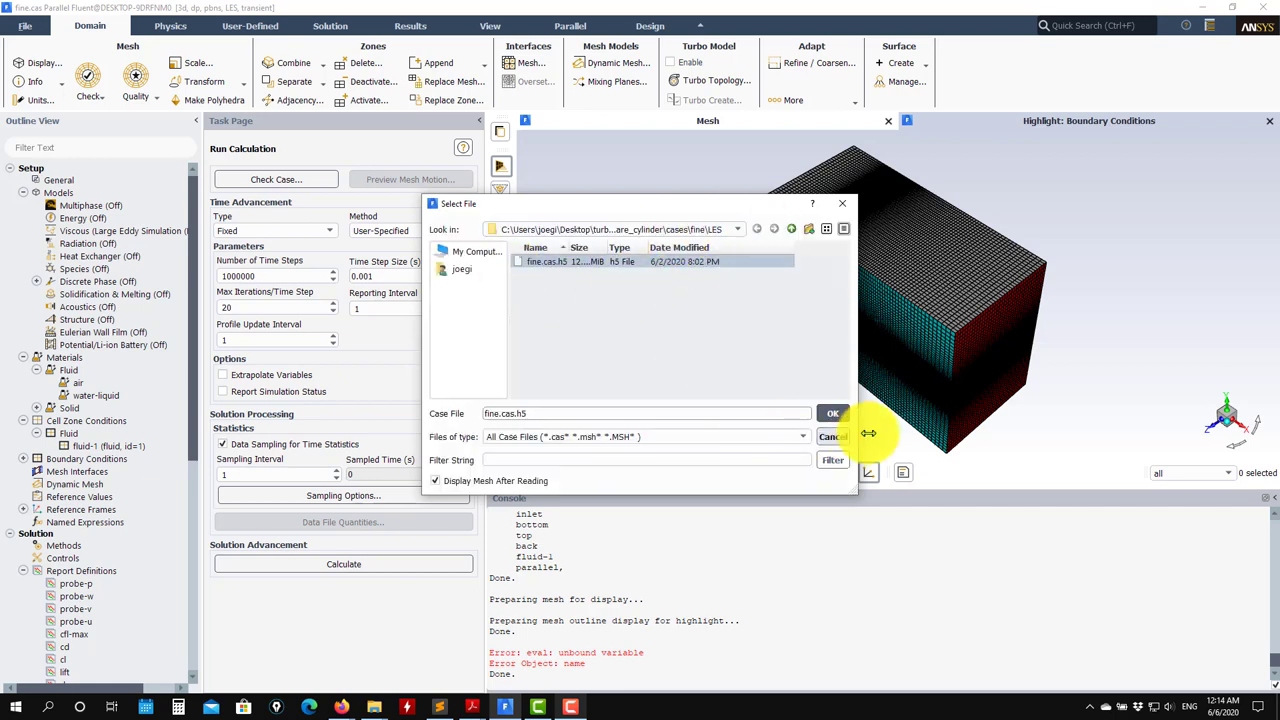
left_click(830, 436)
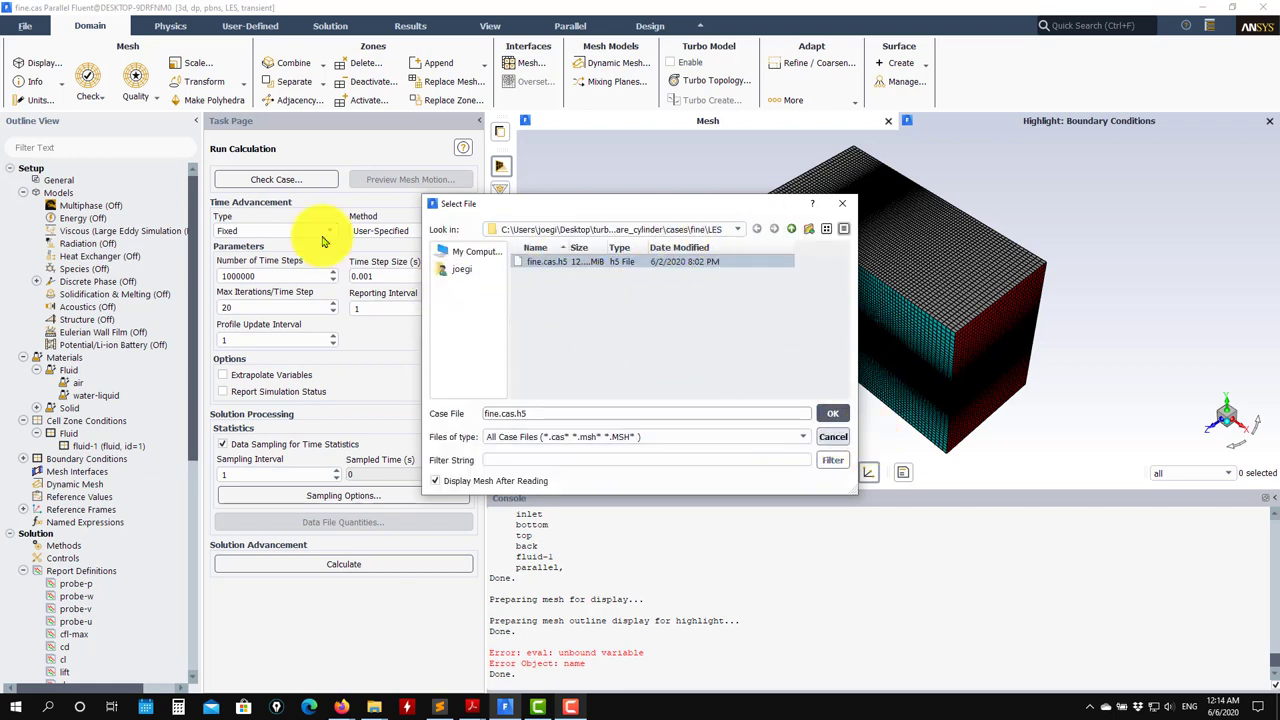
left_click(60, 180)
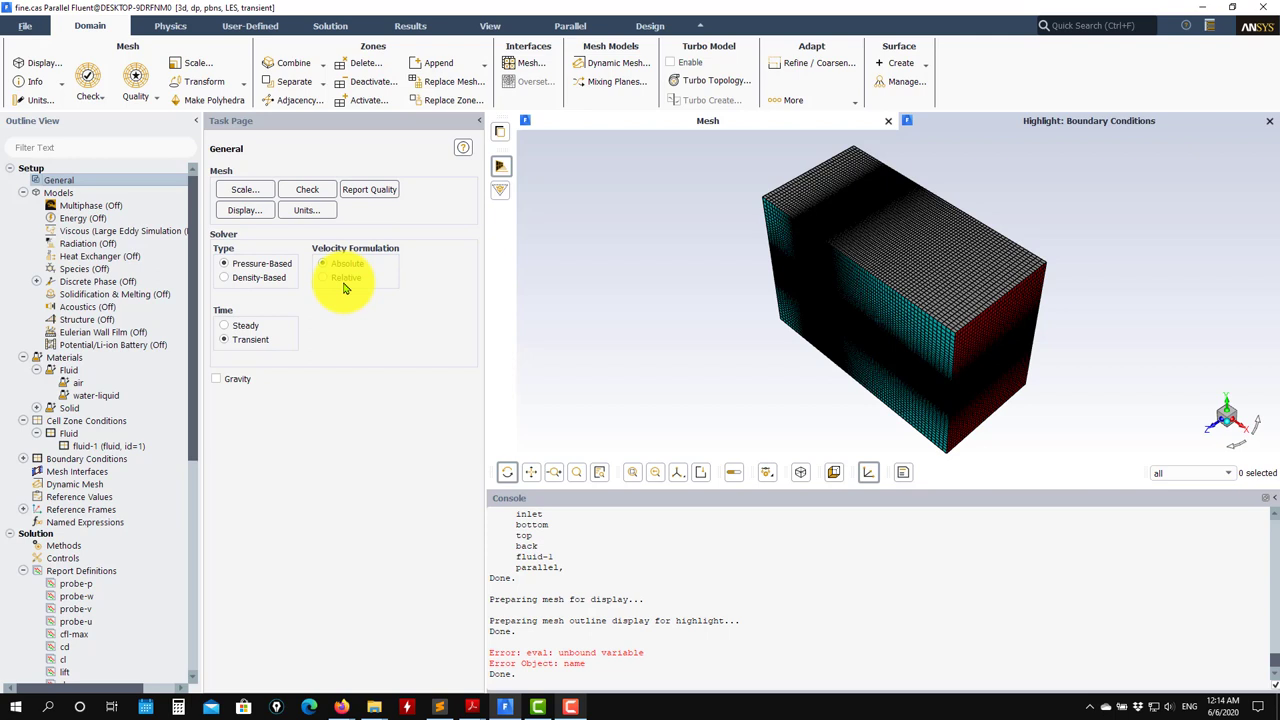
Confirm the Viscous model is Large Eddy Simulation with WALE subgrid model, Cwale 0.325
double_click(90, 194)
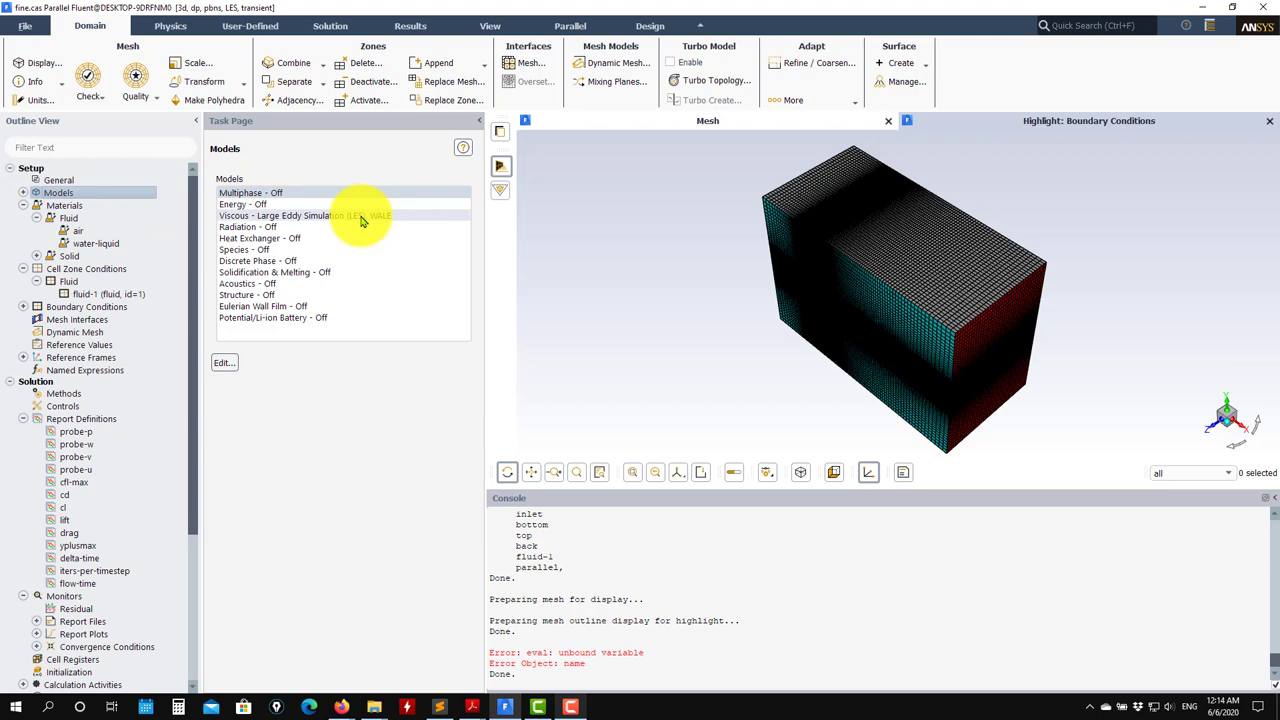
left_click(22, 192)
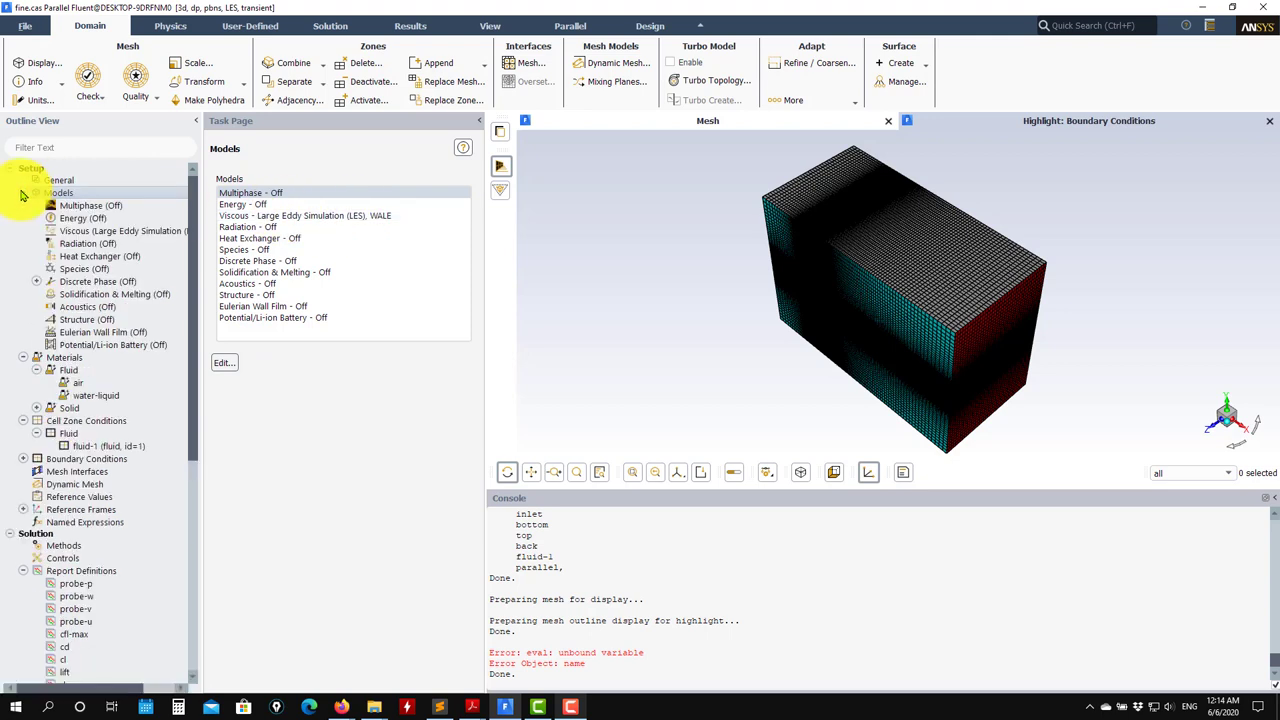
double_click(157, 234)
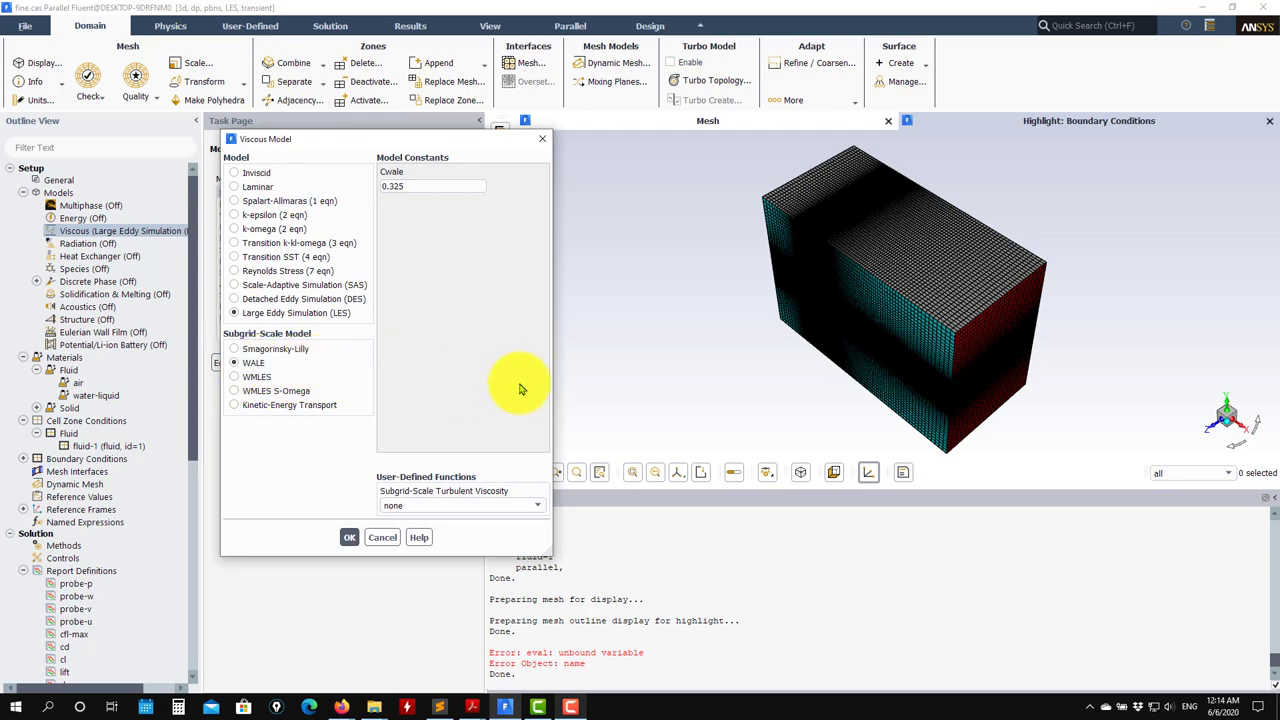
left_click(352, 540)
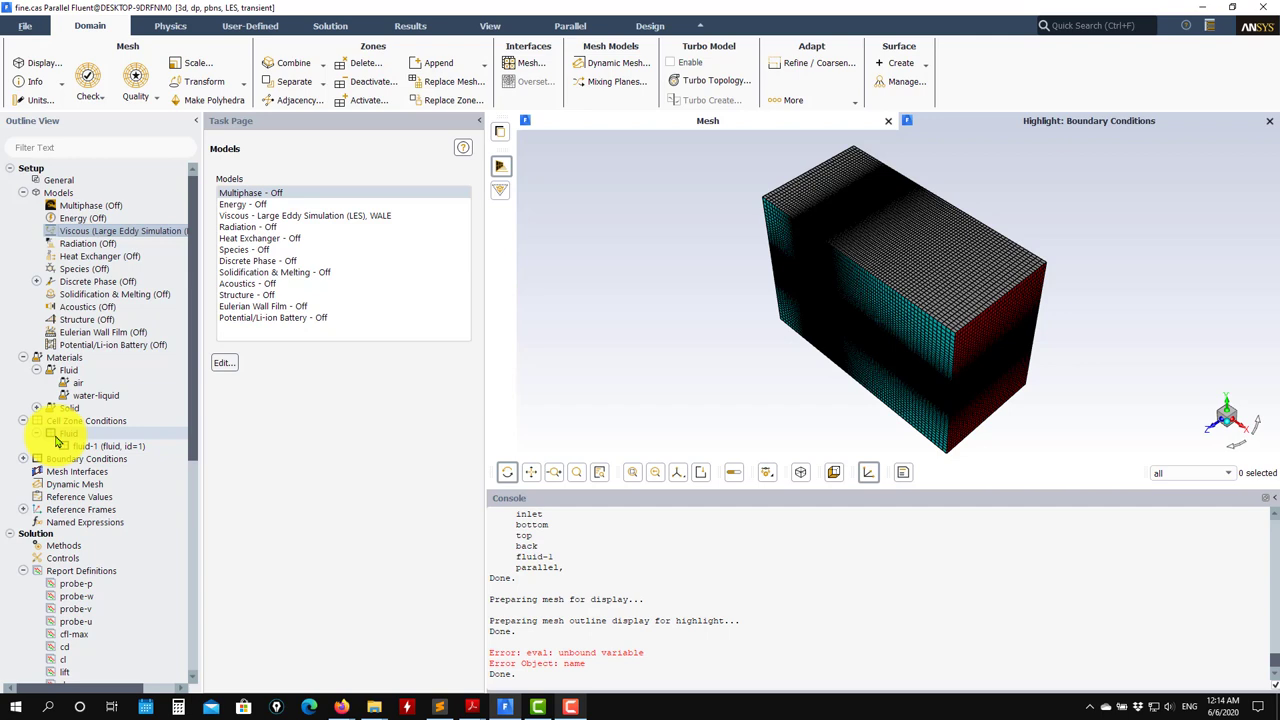
Check the inlet velocity-inlet is 0.535 m/s normal to the boundary, closing it unchanged
left_click(23, 458)
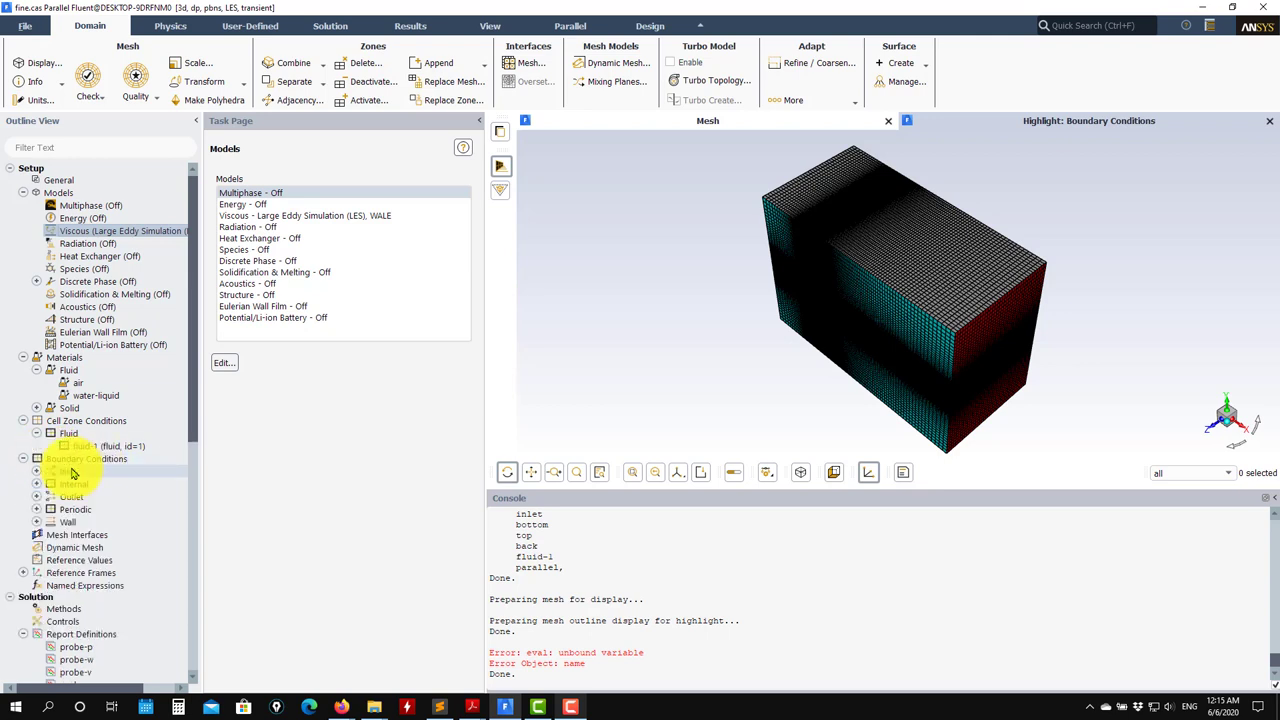
left_click(36, 471)
left_click(60, 484)
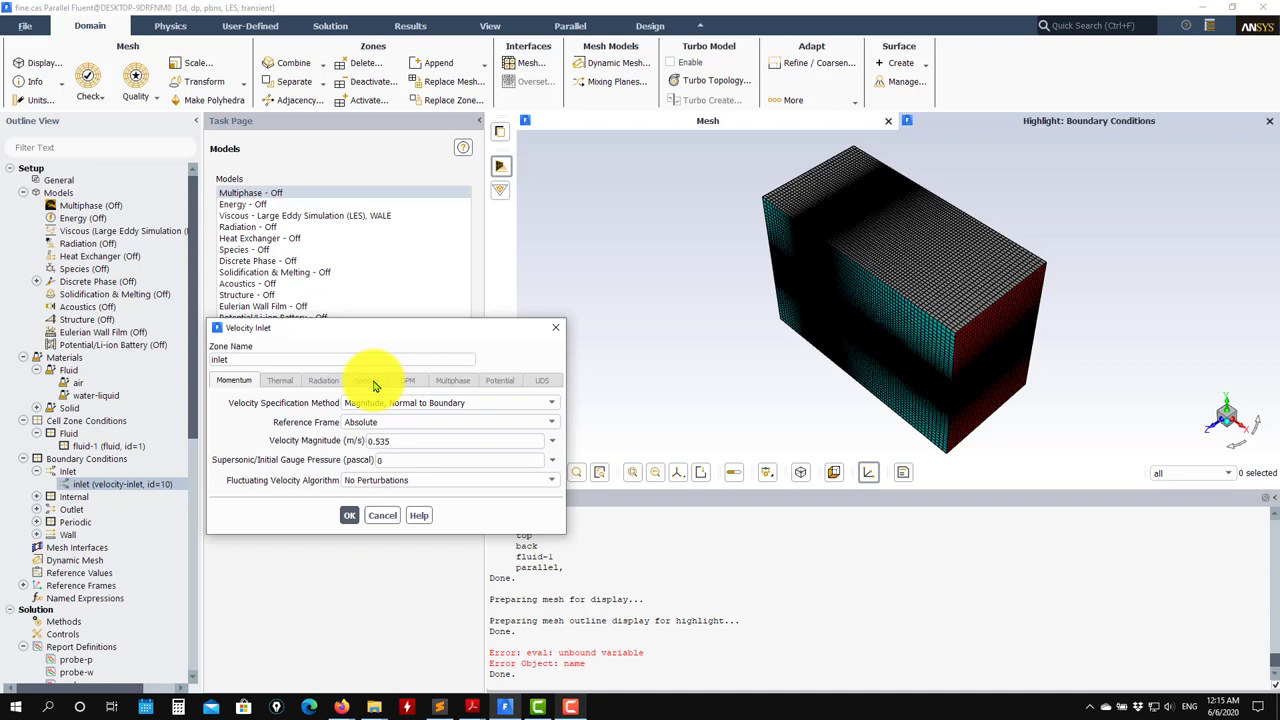
left_click(382, 515)
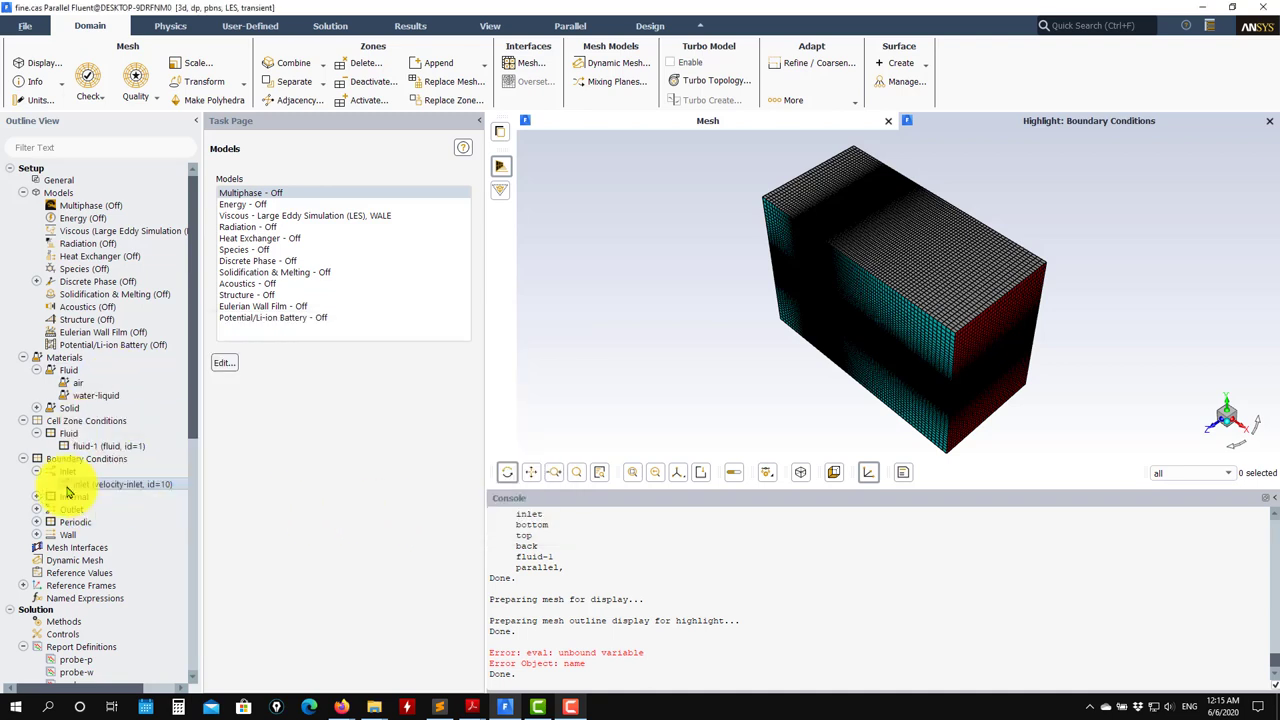
scroll(89, 470, "down", 1)
scroll(100, 330, "down", 4)
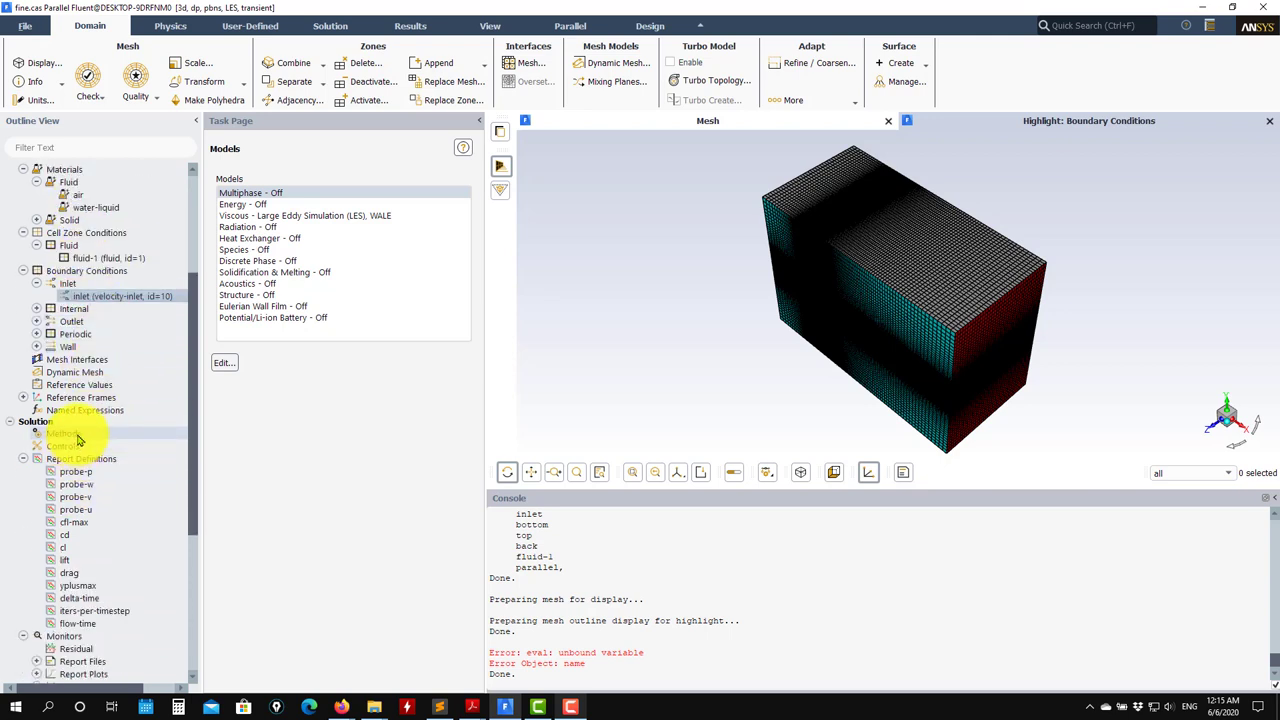
Keep PISO, Bounded Central Differencing momentum and Bounded Second Order Implicit transient formulation
left_click(60, 435)
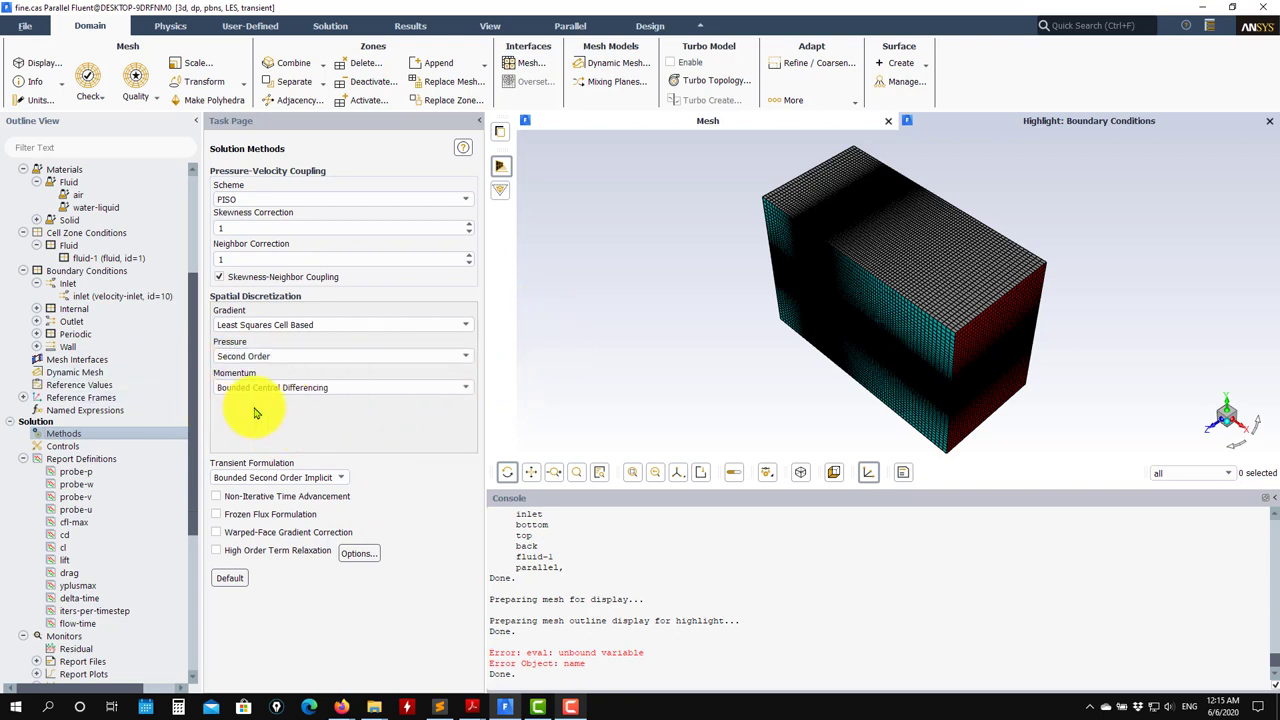
left_click(470, 397)
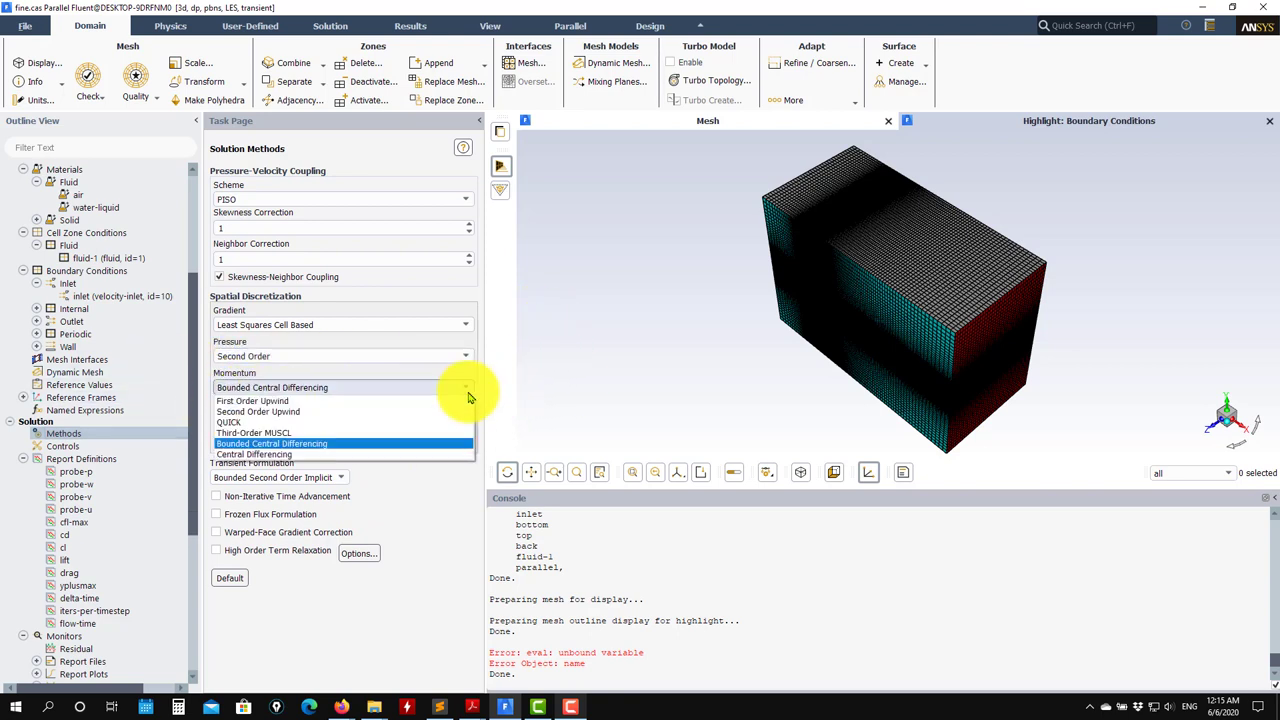
left_click(226, 455)
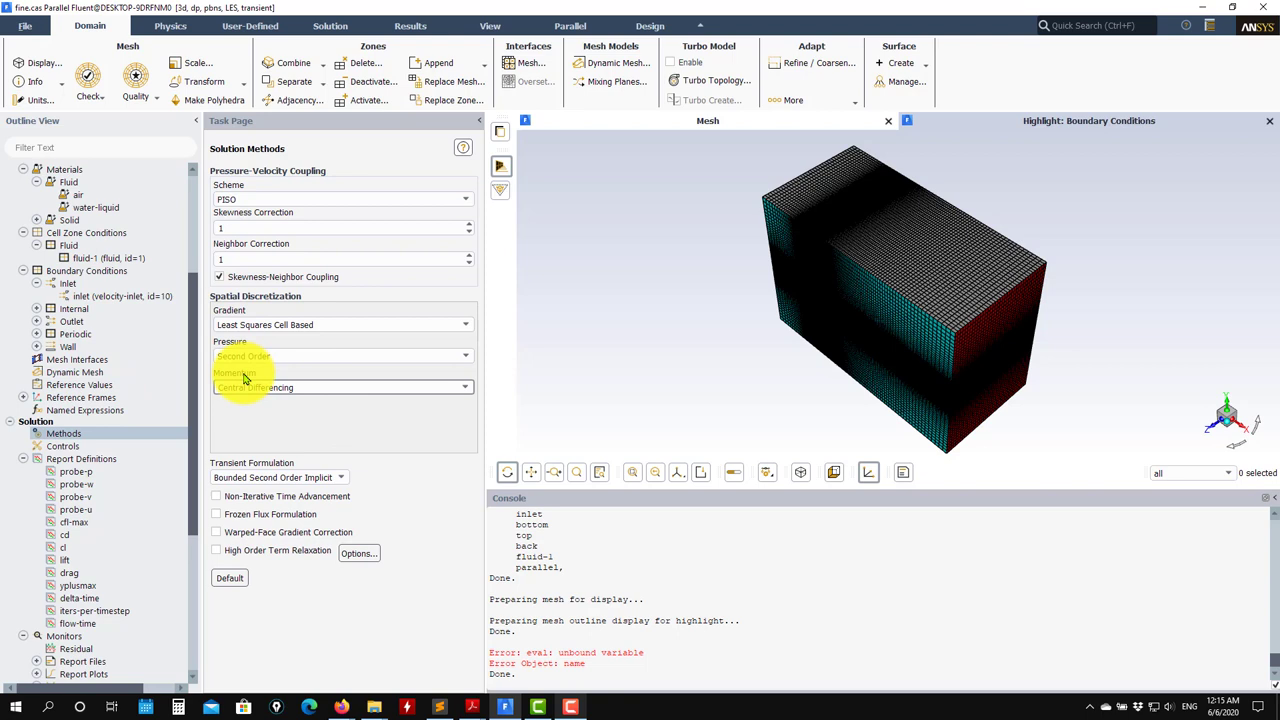
left_click(378, 388)
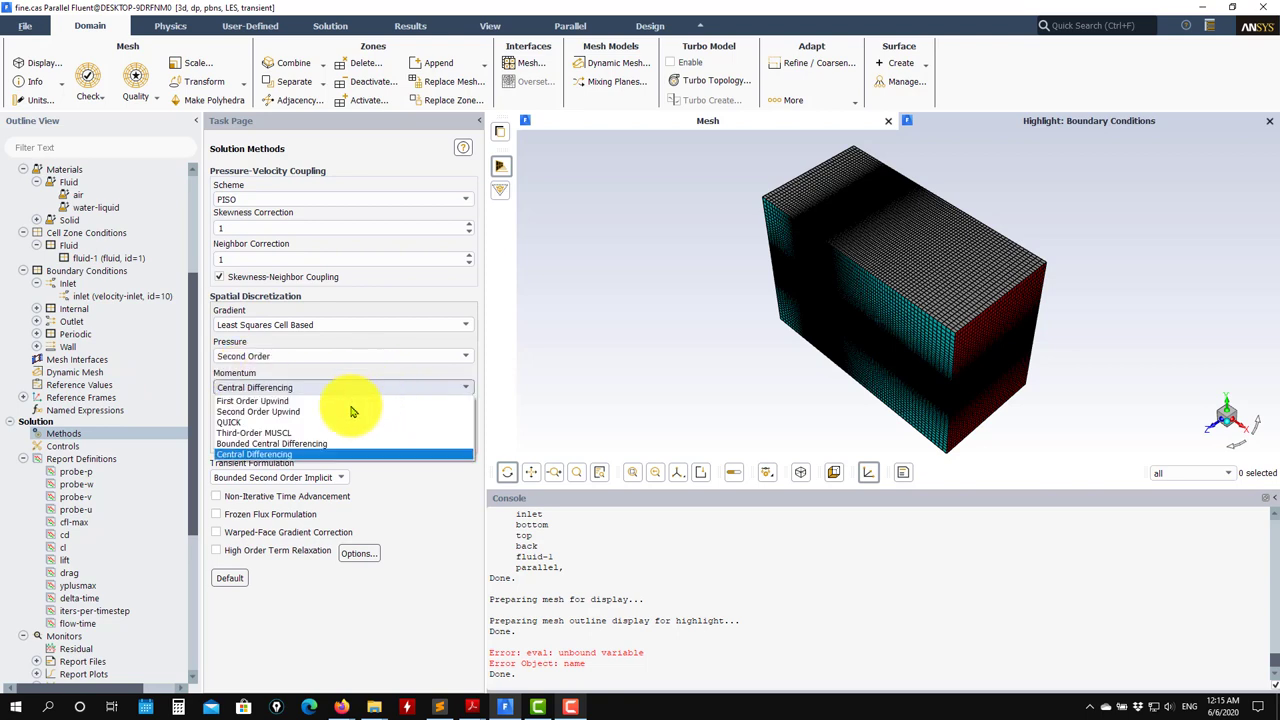
left_click(313, 446)
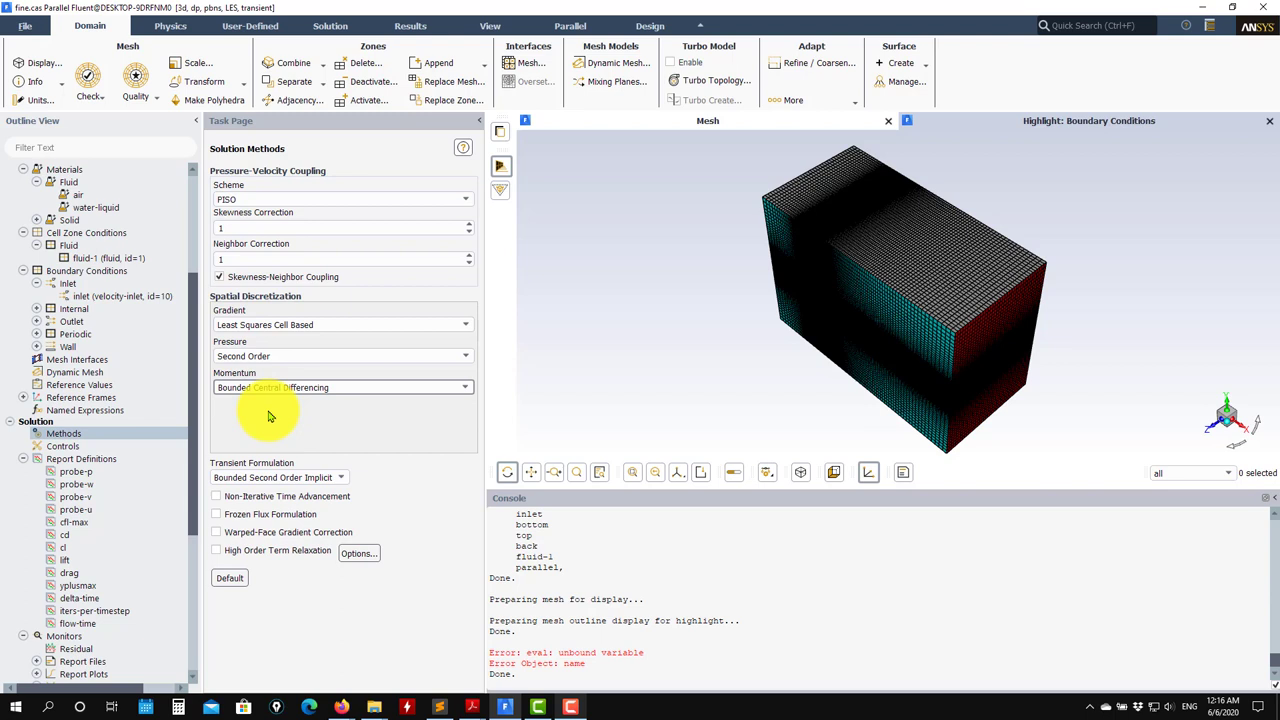
left_click(345, 478)
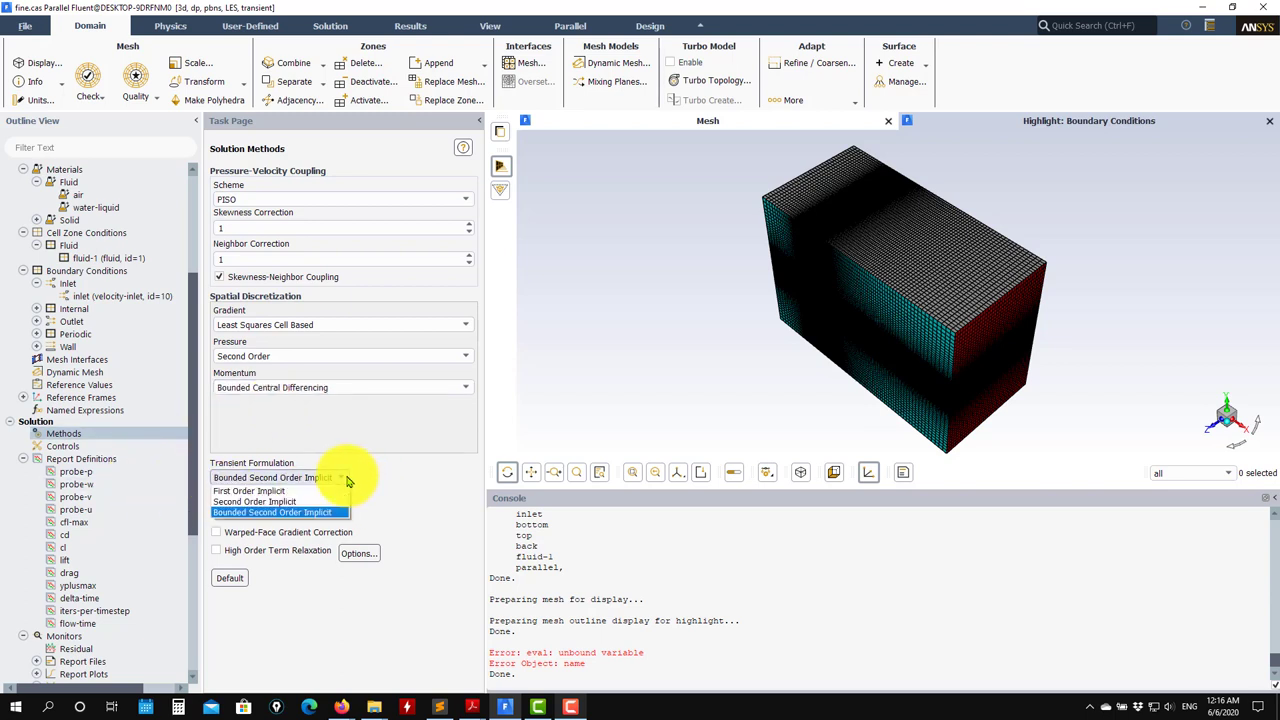
left_click(218, 523)
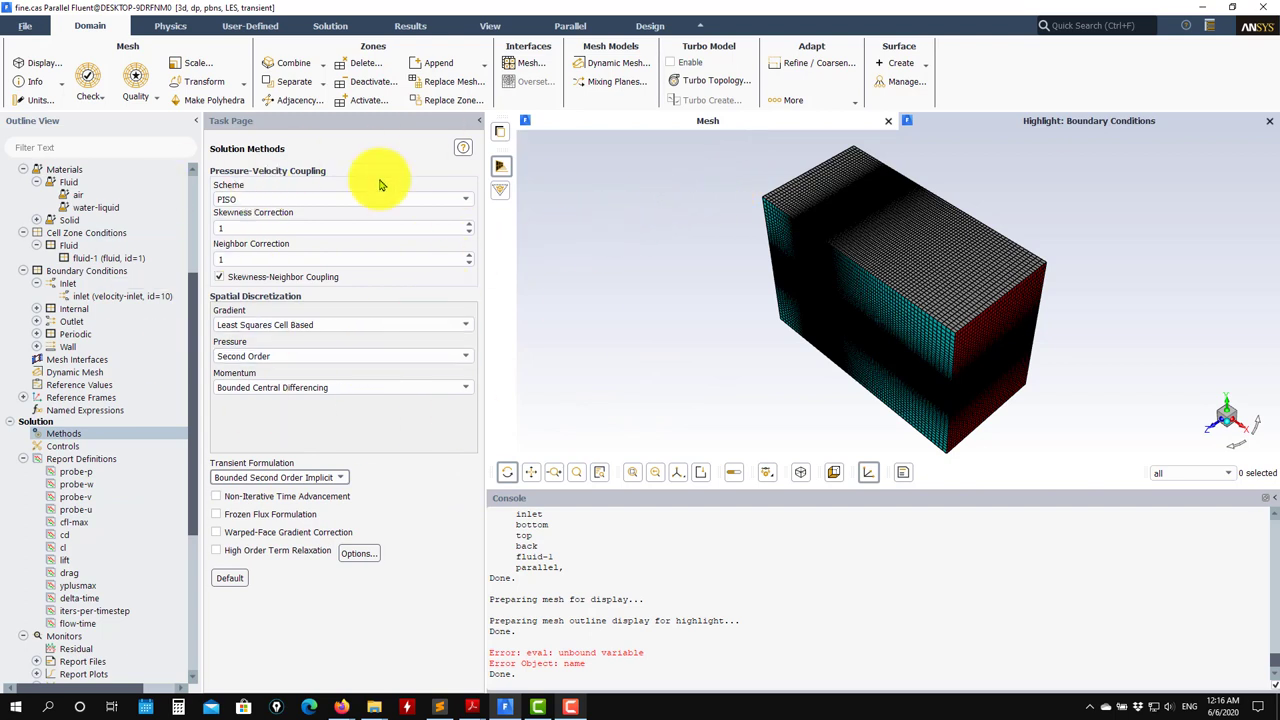
Show solution controls (pressure 0.3, momentum 0.7) and accept the residual monitor settings
left_click(72, 446)
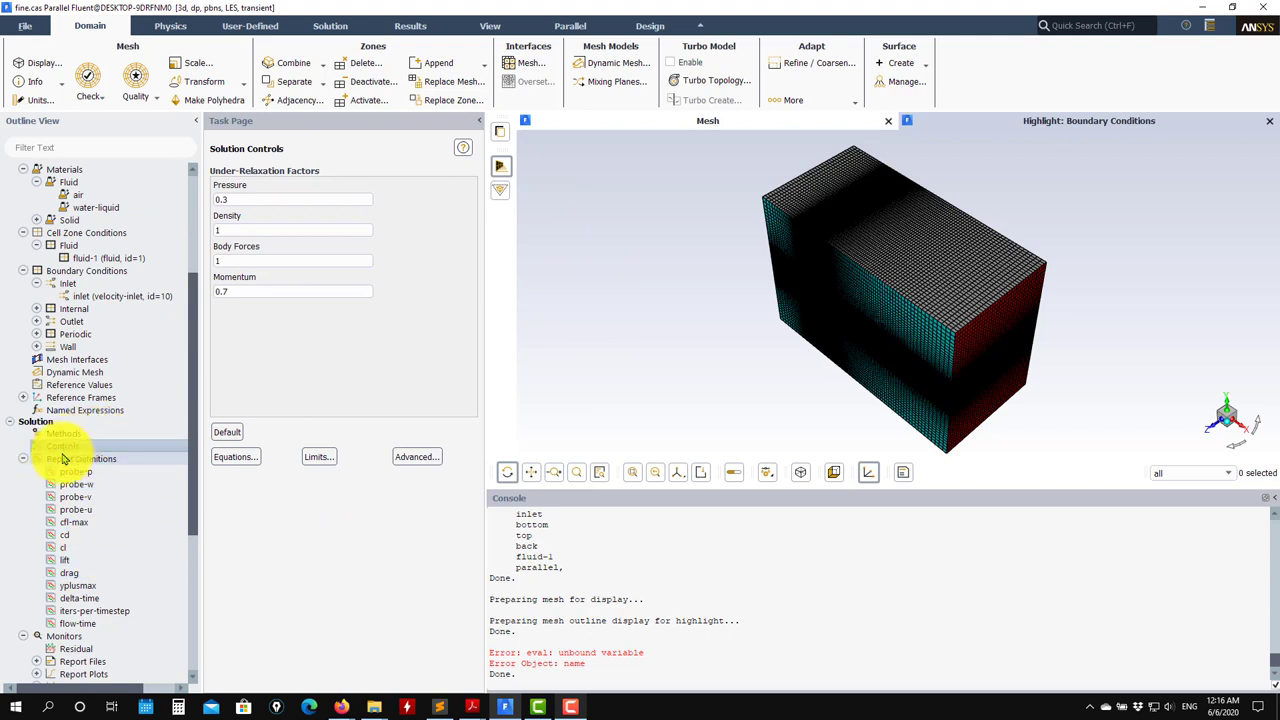
scroll(79, 458, "down", 2)
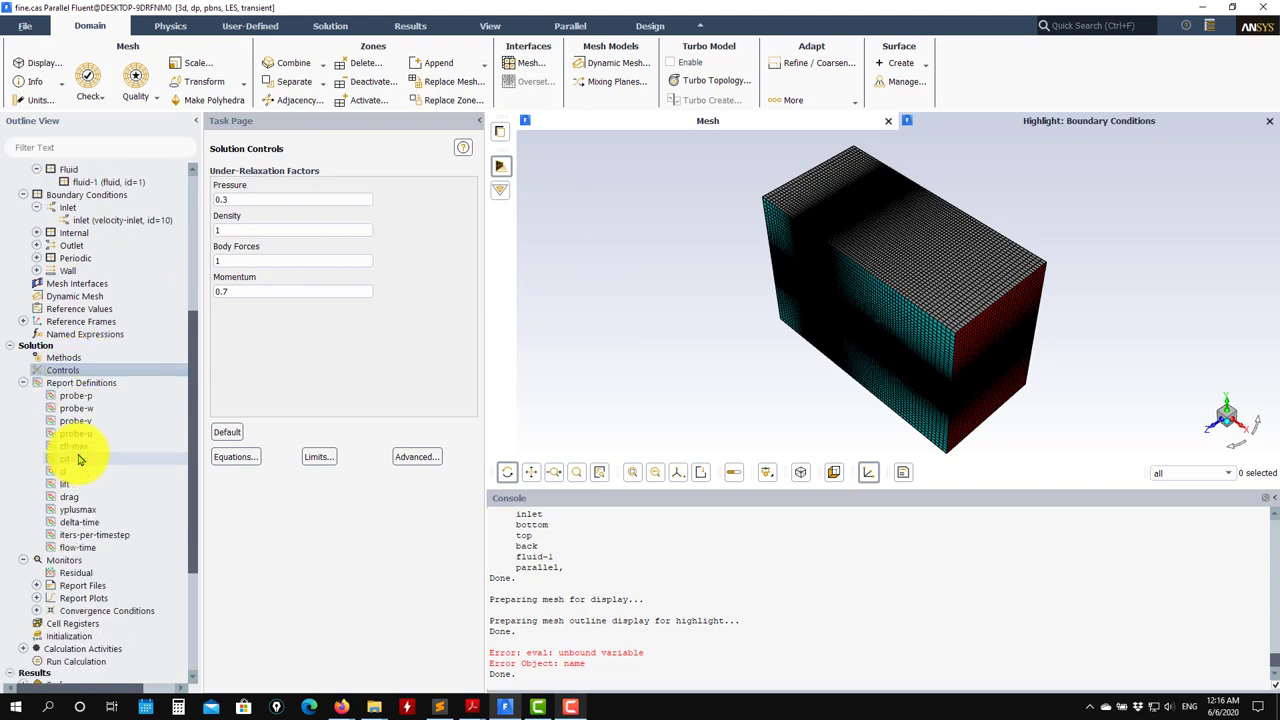
double_click(75, 572)
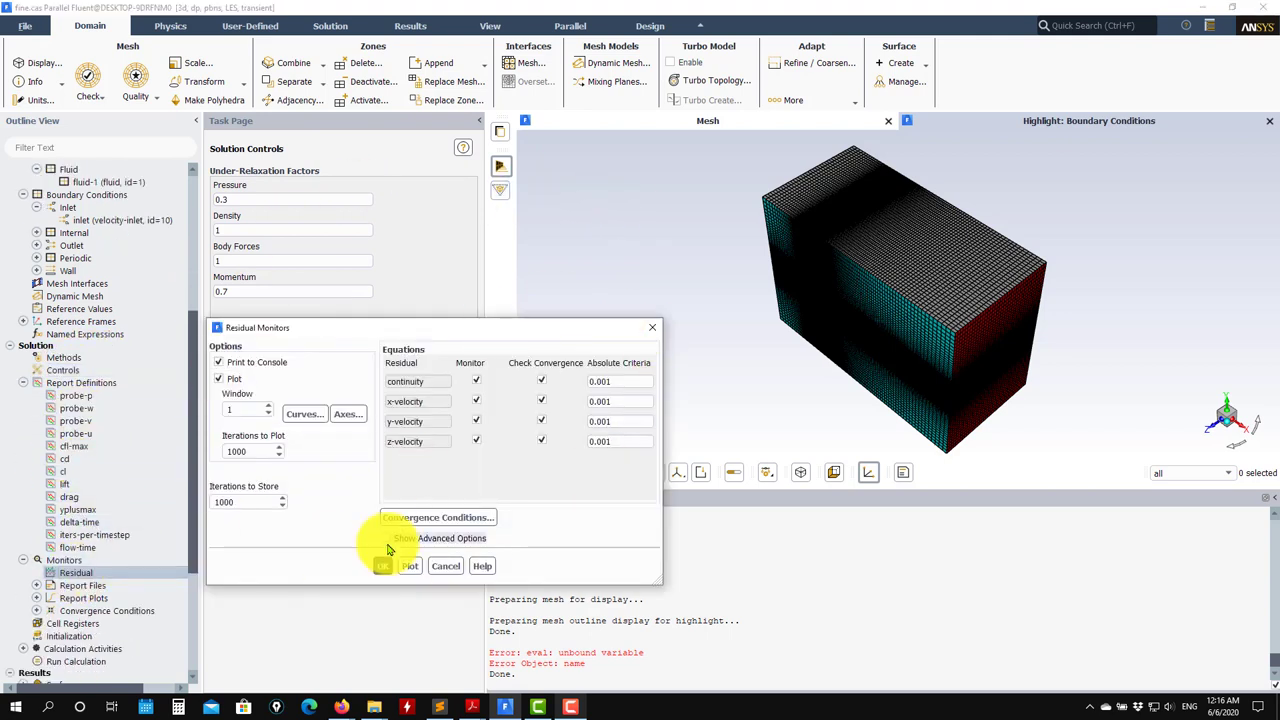
left_click(410, 566)
Review the cd-conv convergence condition without changes and dismiss the mail notification
left_click(36, 610)
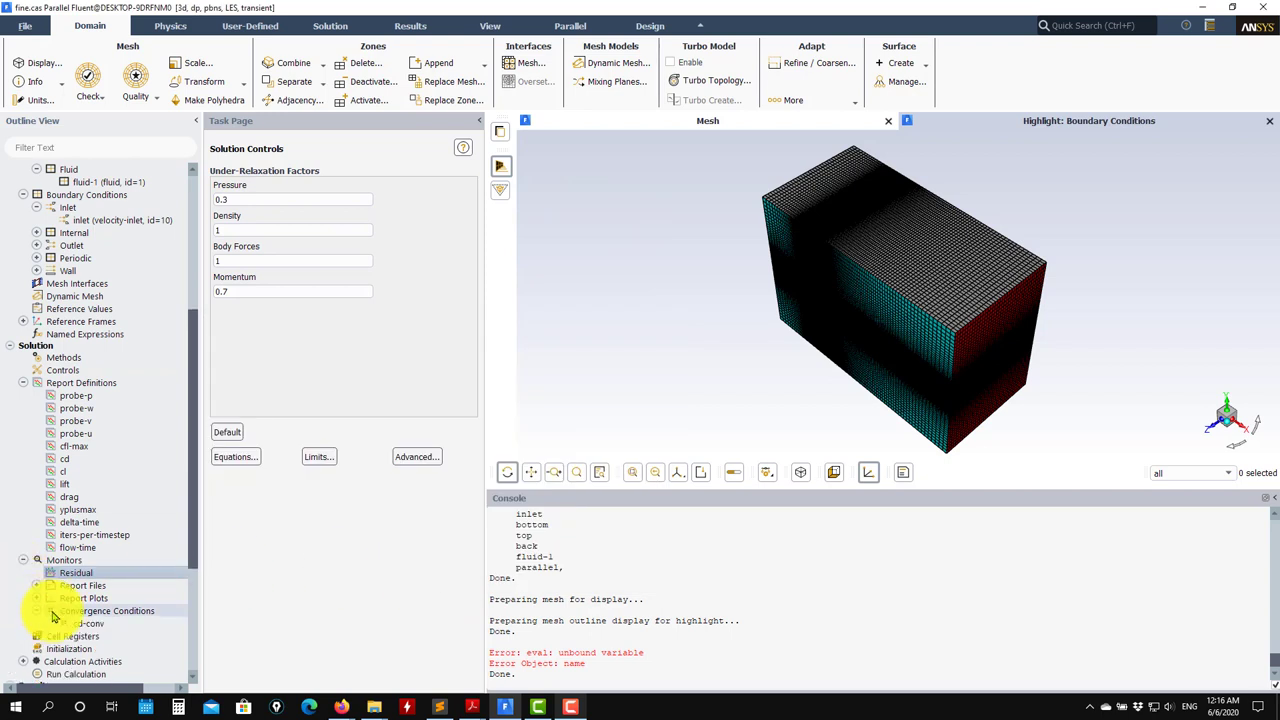
left_click(100, 624)
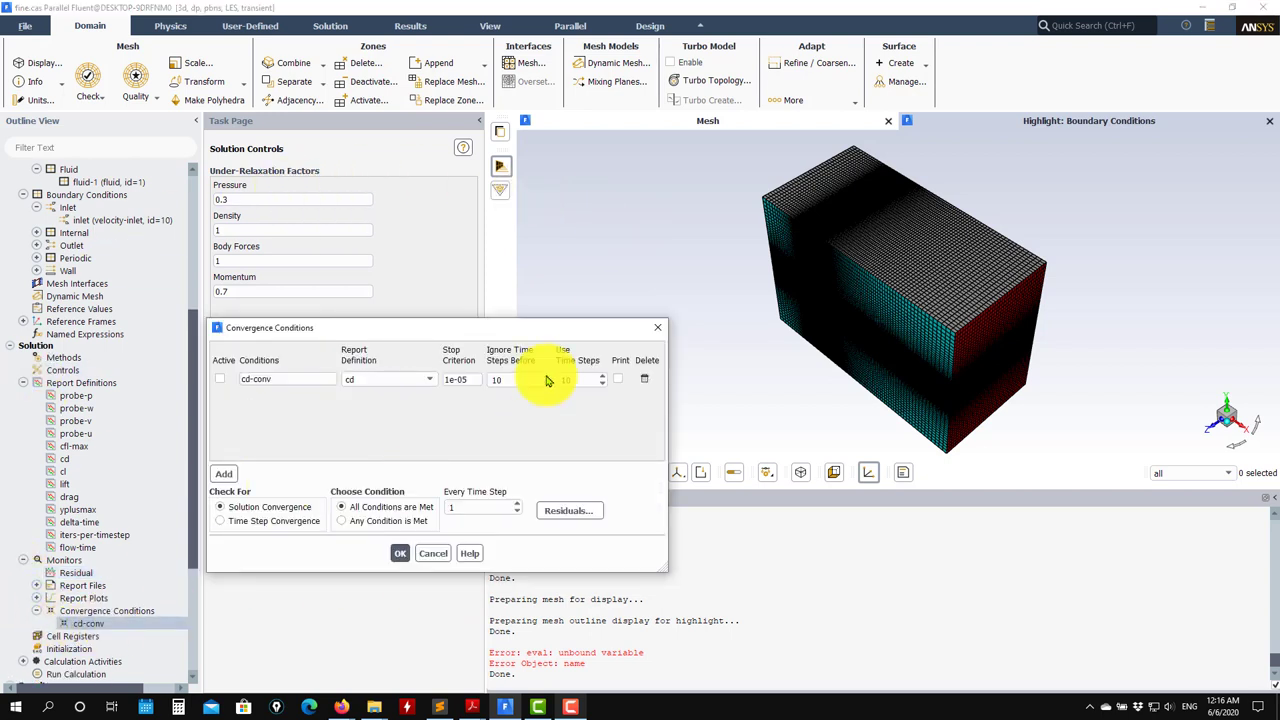
left_click(434, 554)
scroll(77, 553, "down", 3)
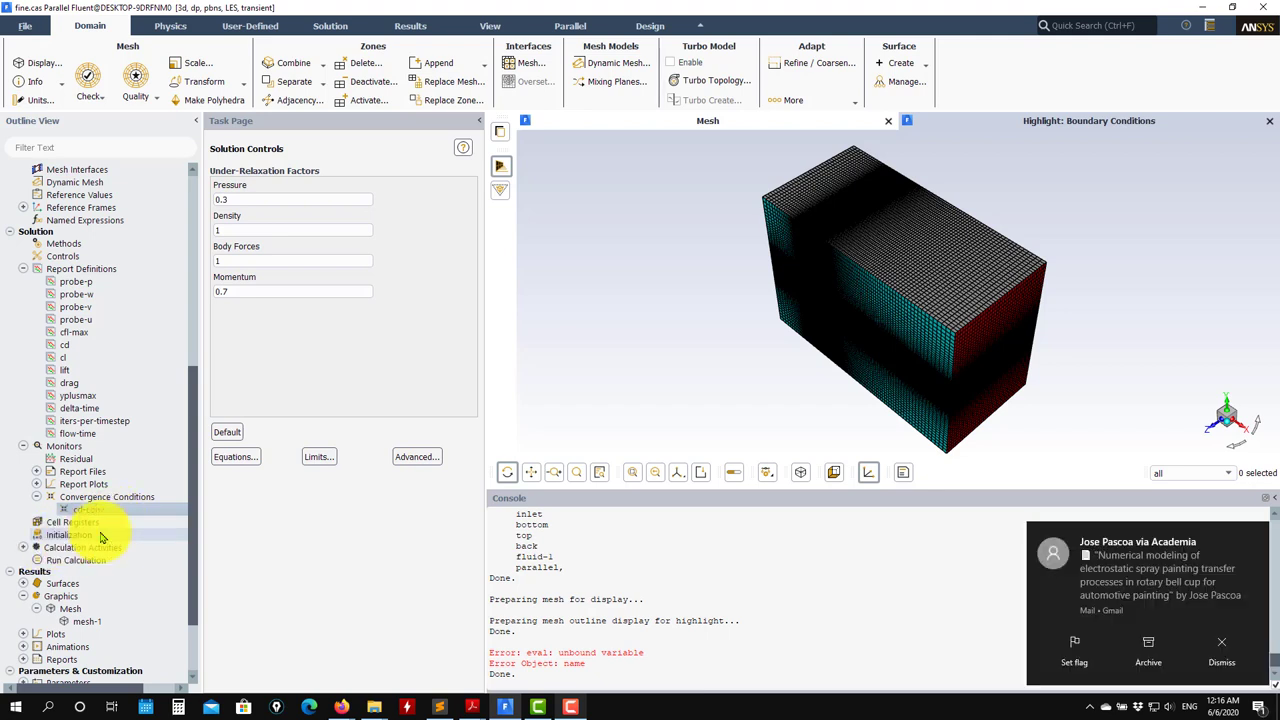
left_click(1224, 648)
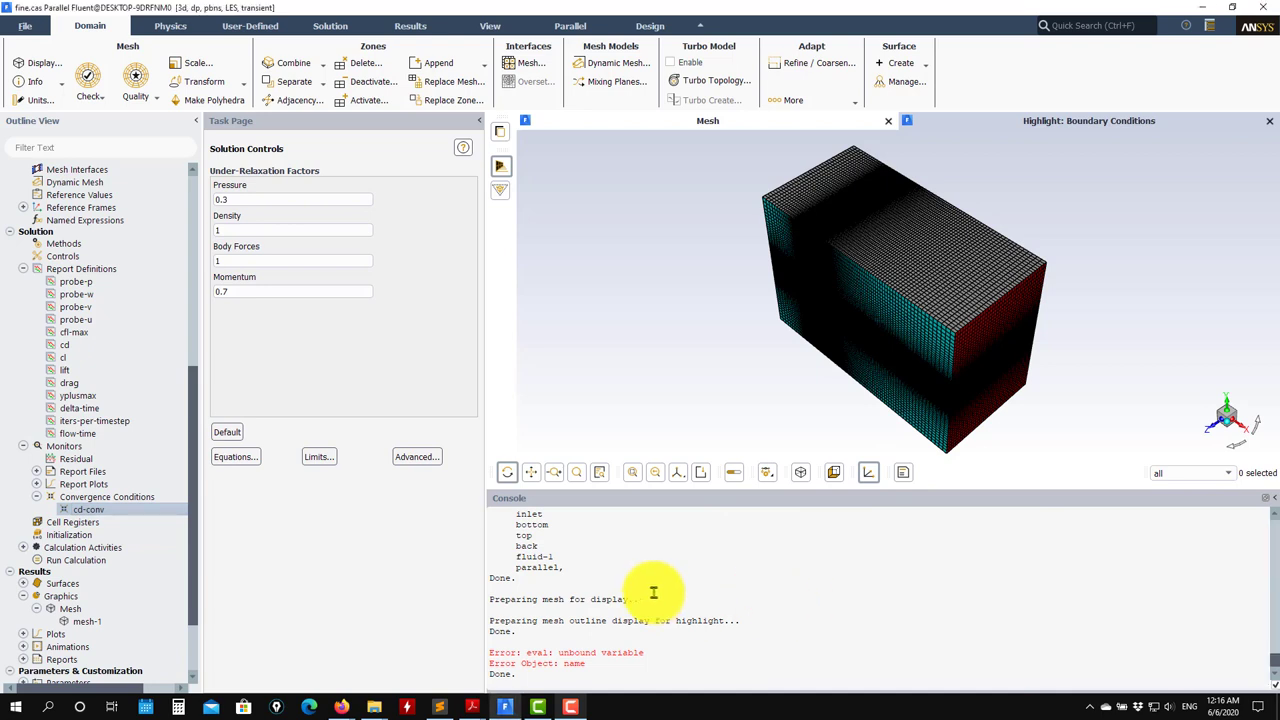
Start a Read and Interpolate of solution data from File > Interpolate
left_click(16, 26)
mouse_move(32, 48)
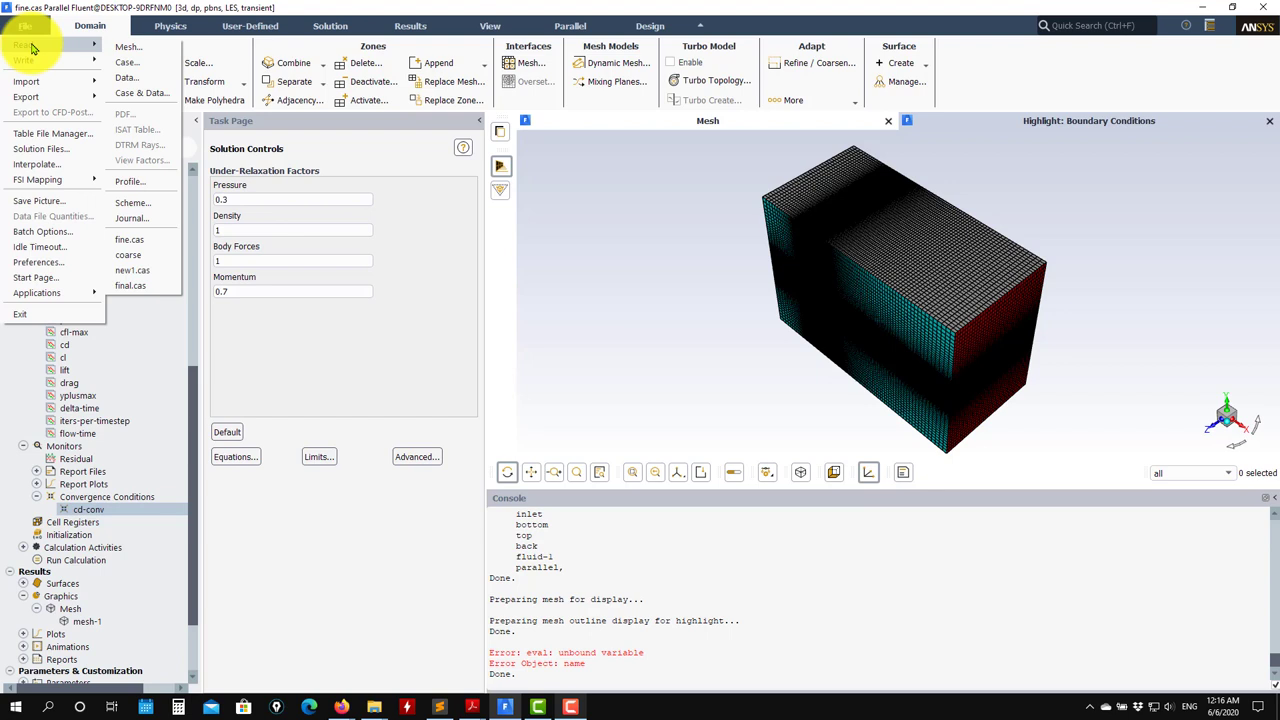
left_click(38, 164)
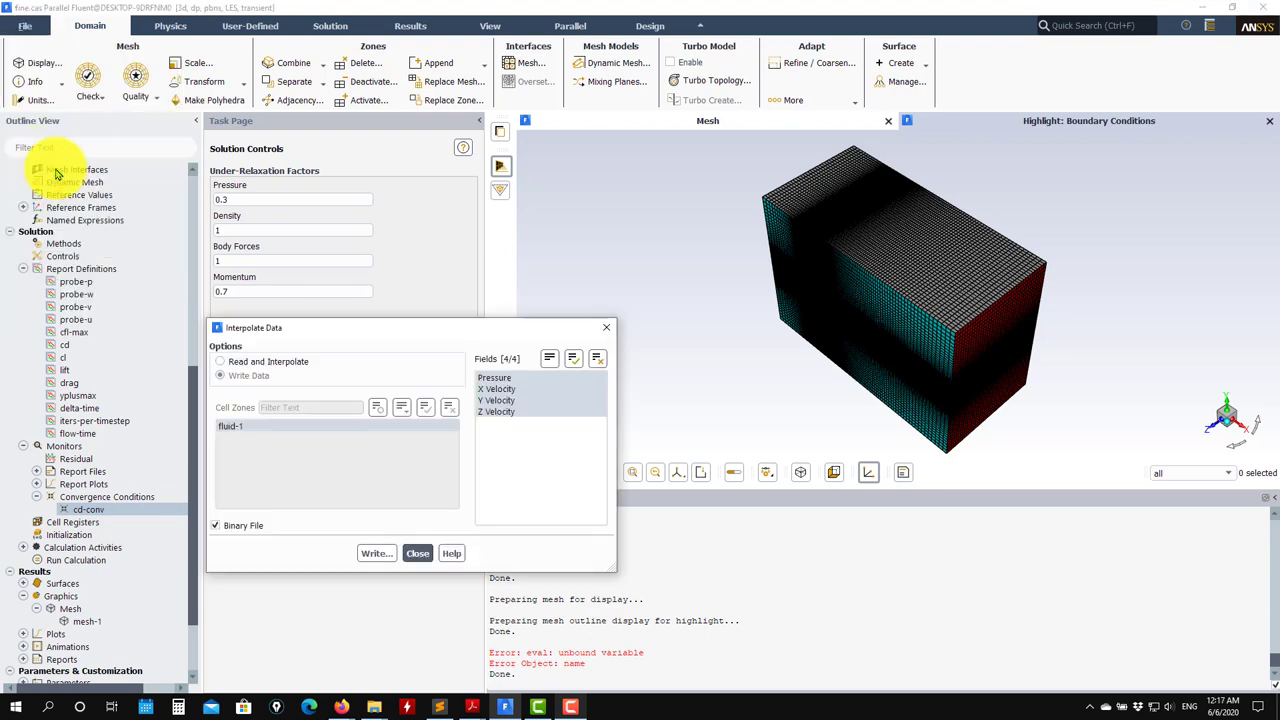
left_click(377, 554)
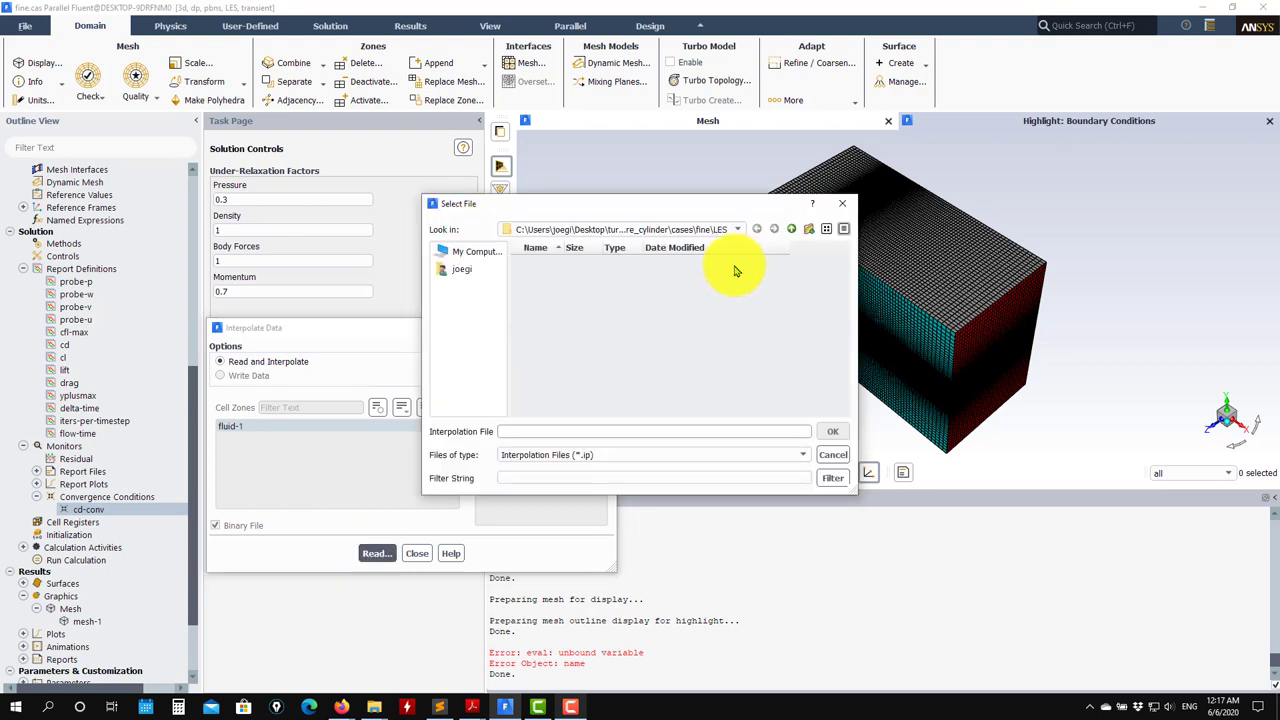
Read inter.ip from interpolation_files\fine\LES to initialize pressure and velocities
left_click(791, 229)
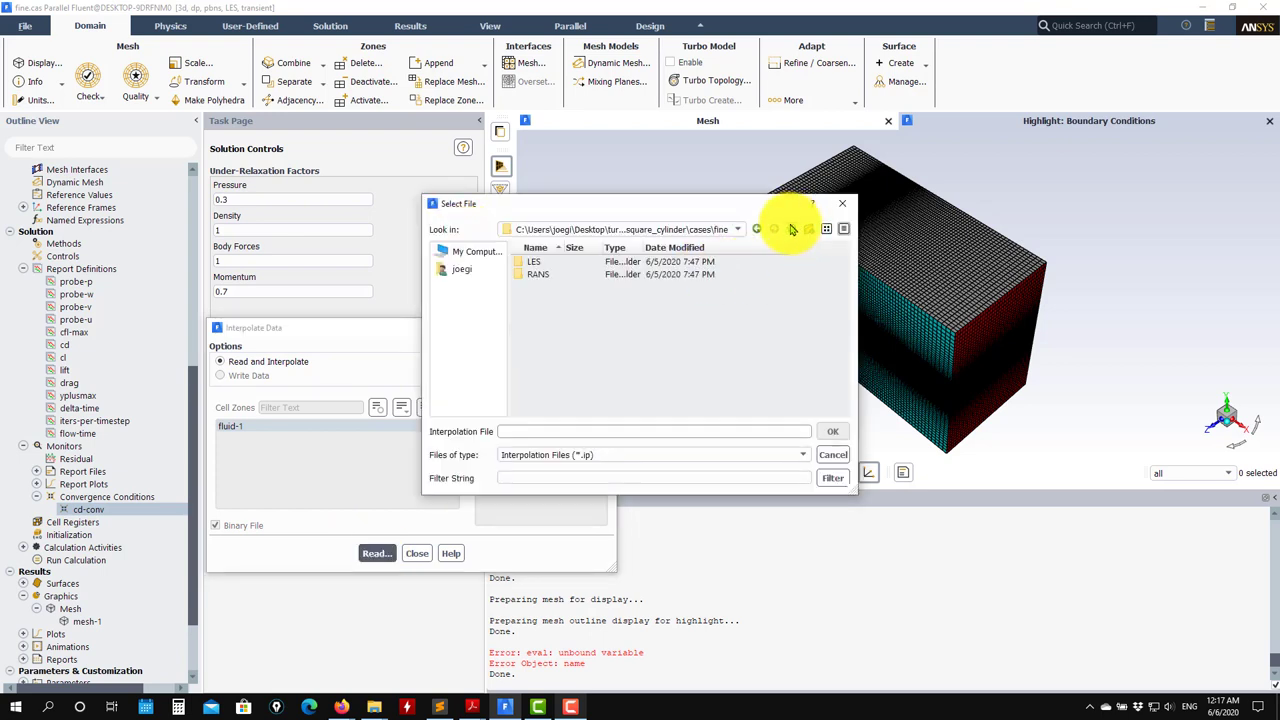
left_click(791, 229)
double_click(577, 286)
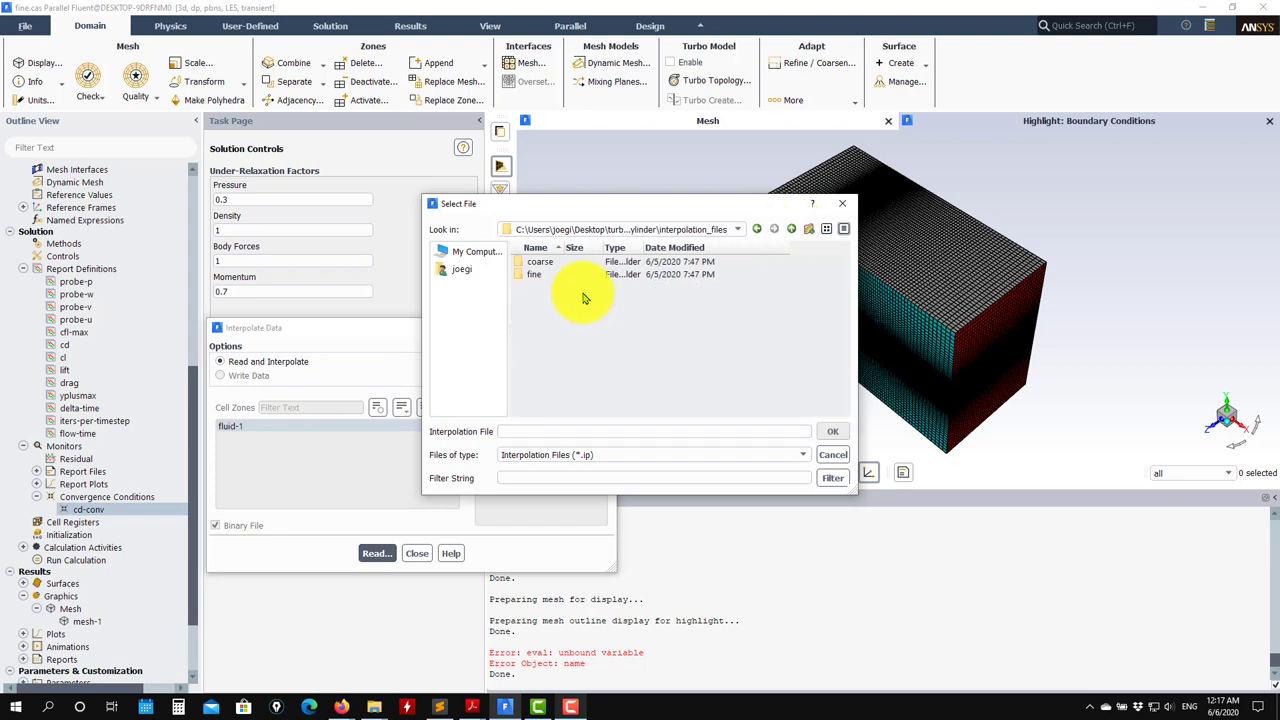
left_click(541, 277)
double_click(541, 277)
left_click(540, 262)
double_click(540, 262)
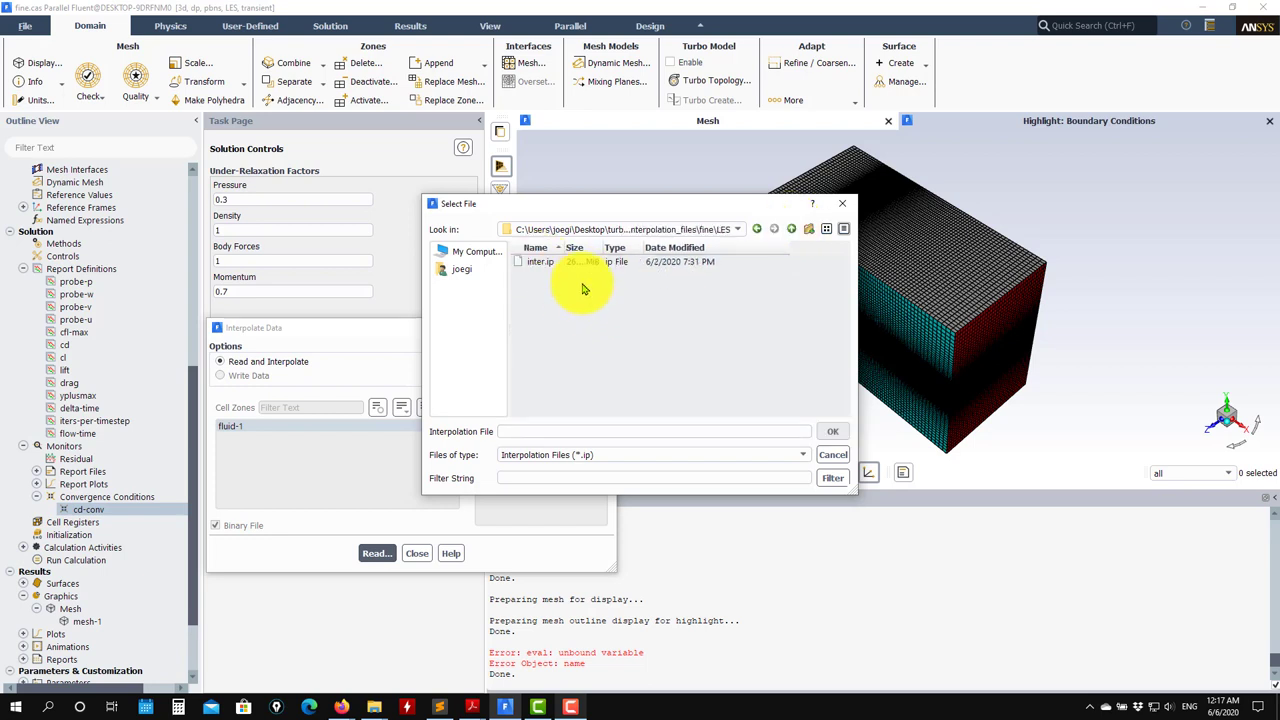
left_click(544, 263)
left_click(830, 431)
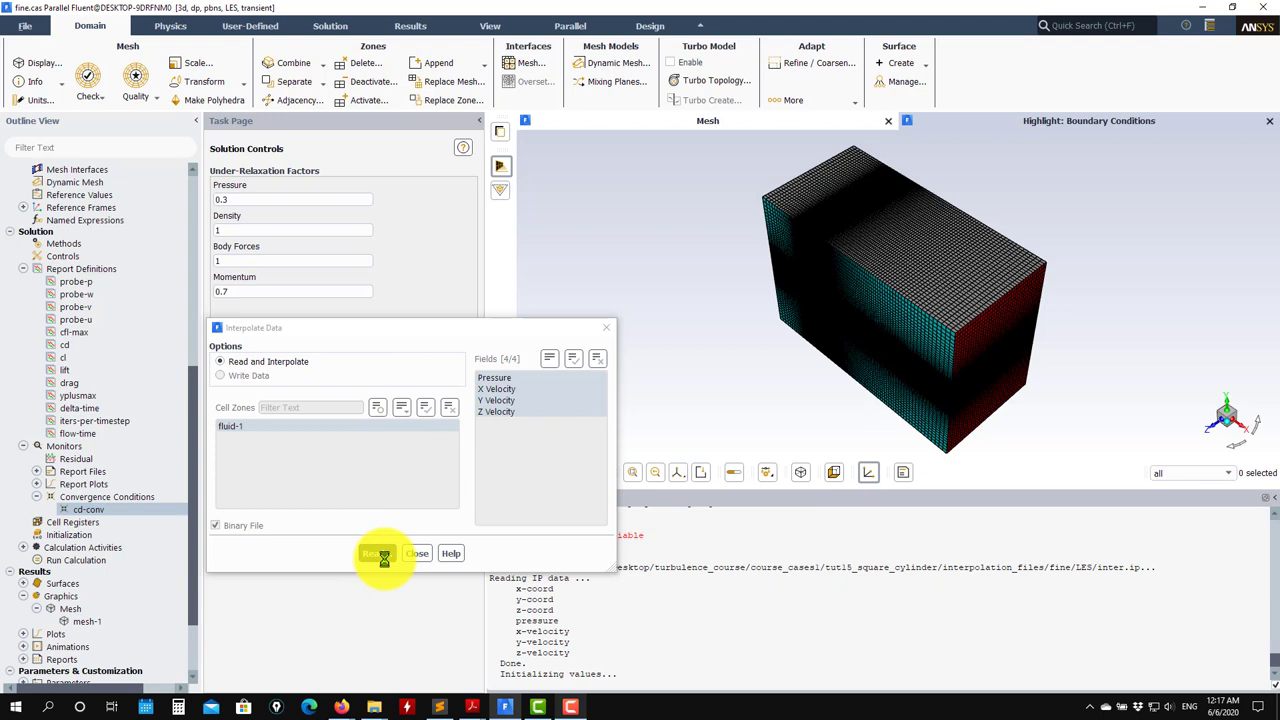
left_click(433, 558)
Plot velocity magnitude as contour-1 on sweep-surface-15, 16 and 17, then rotate the box
scroll(35, 500, "down", 3)
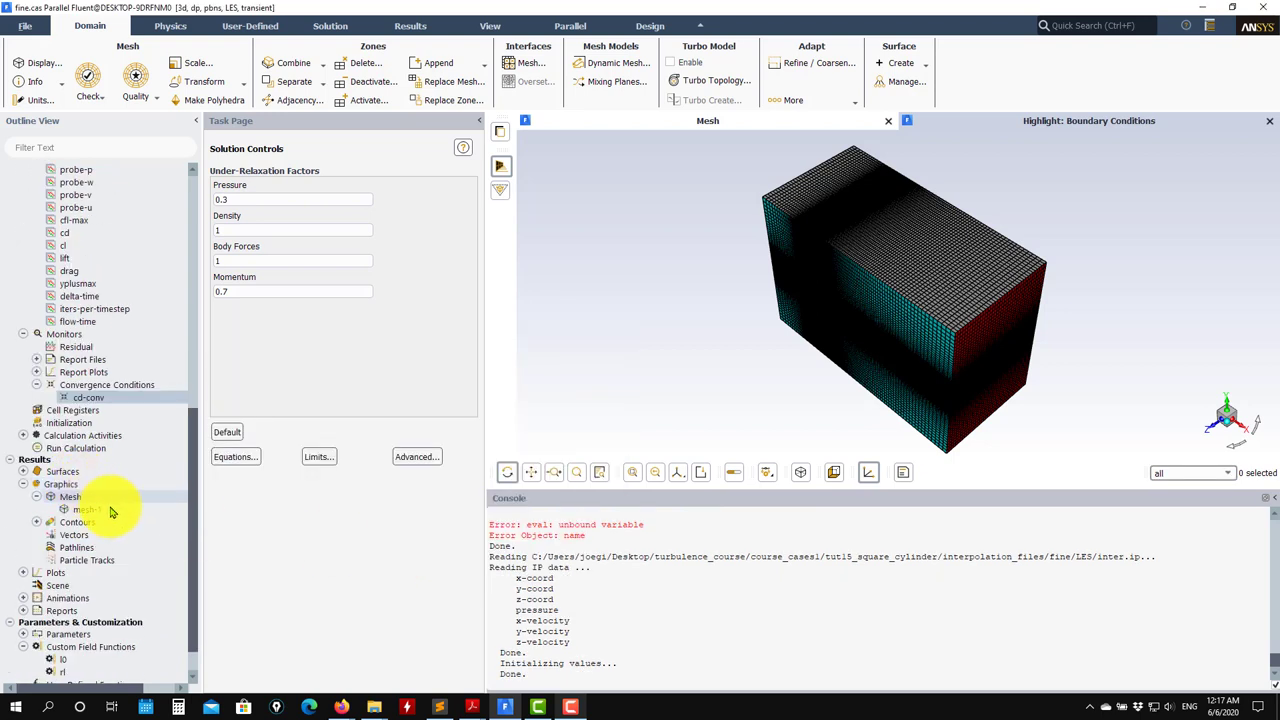
double_click(77, 522)
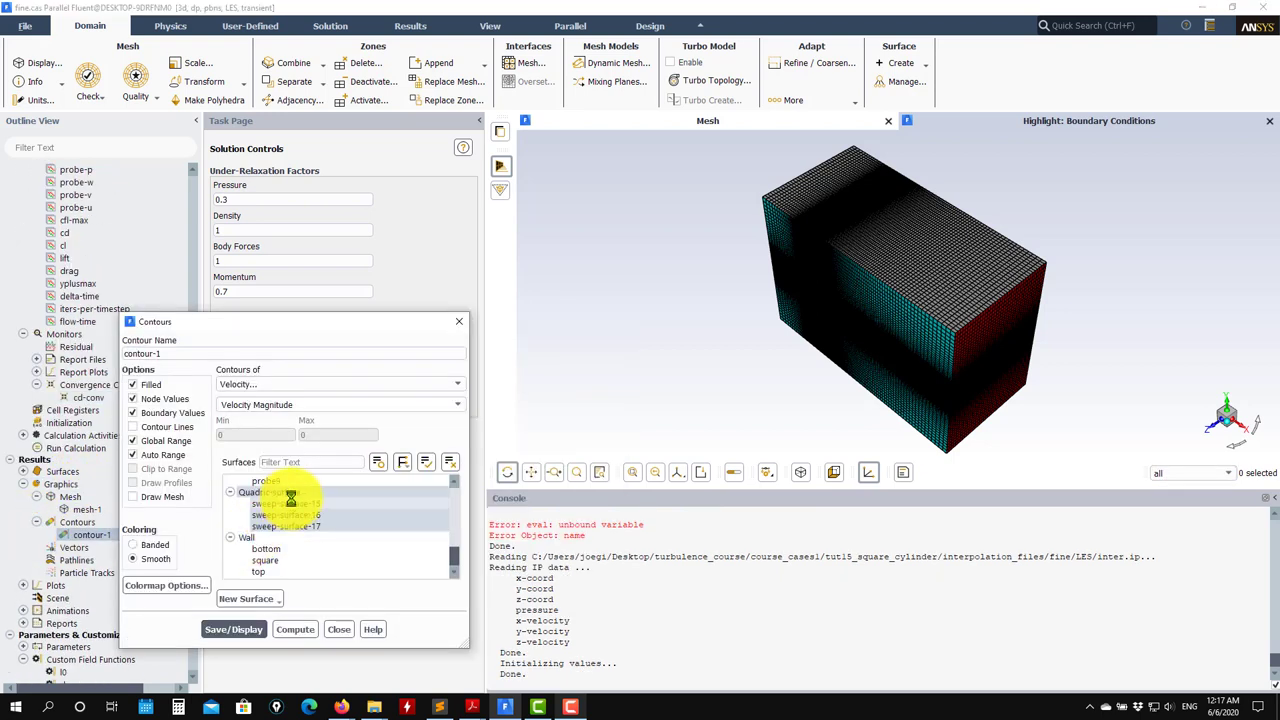
left_click(268, 492)
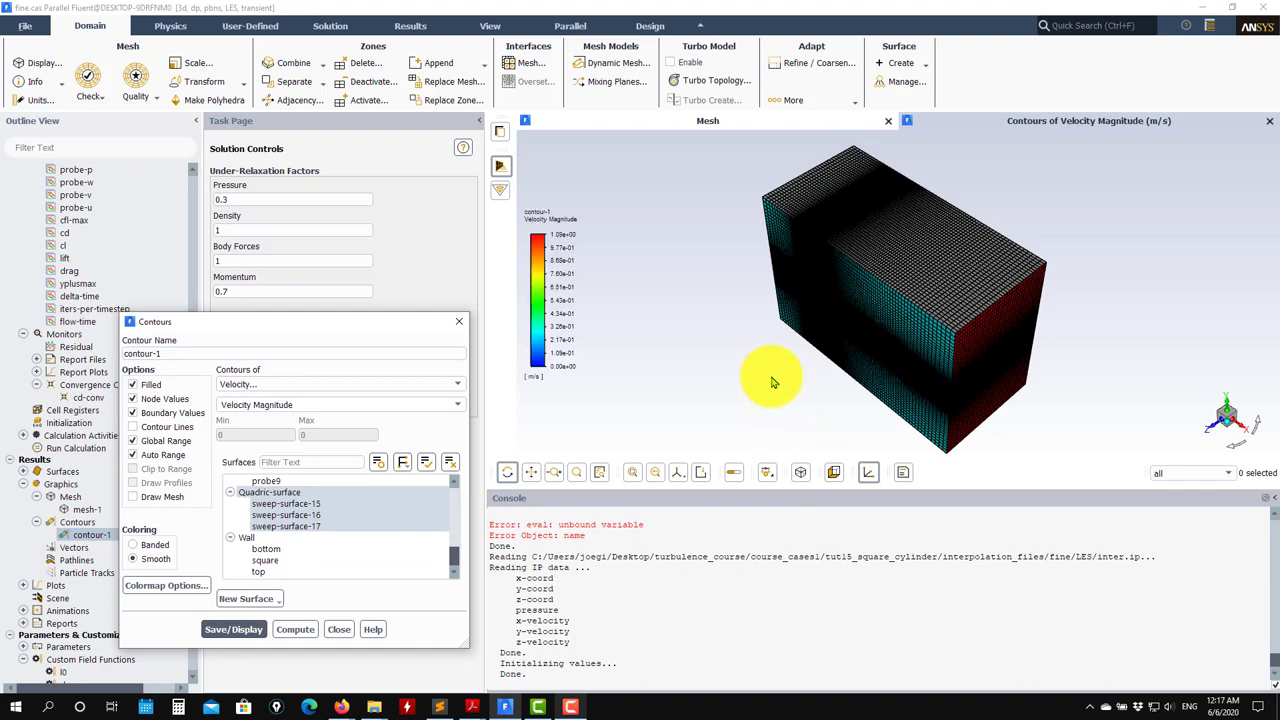
left_click_drag(828, 388, 943, 282)
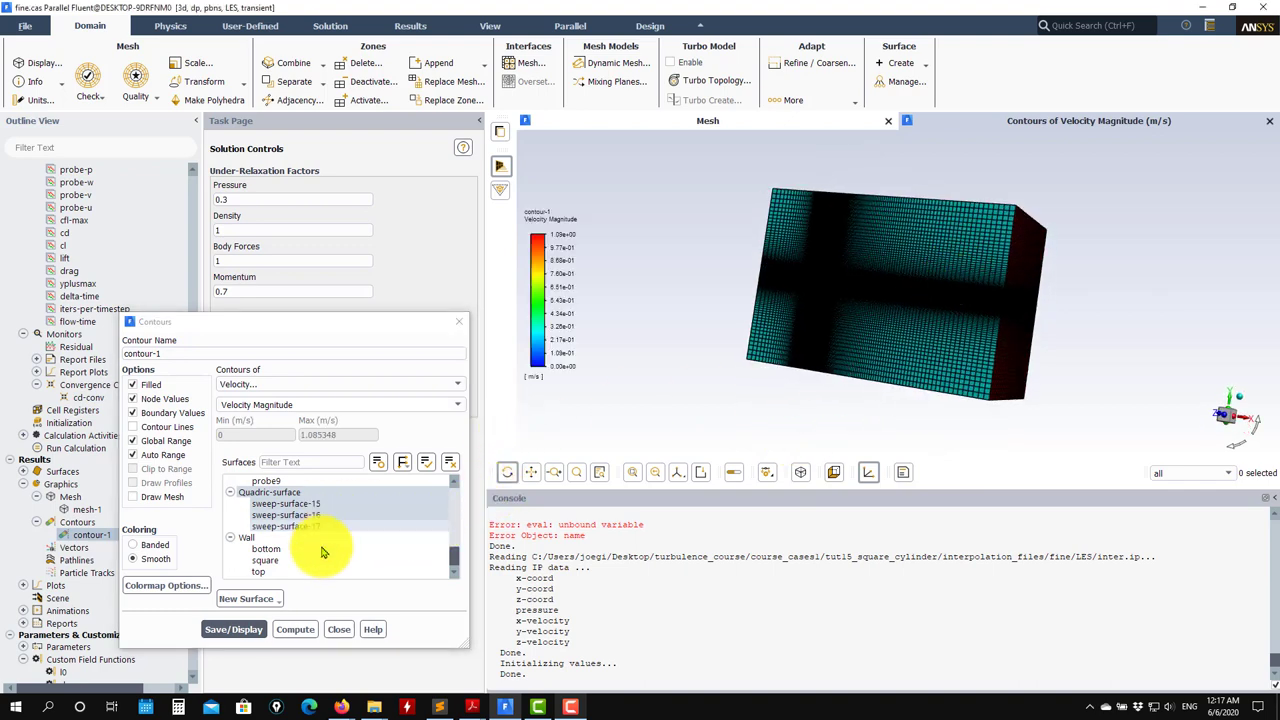
left_click(338, 629)
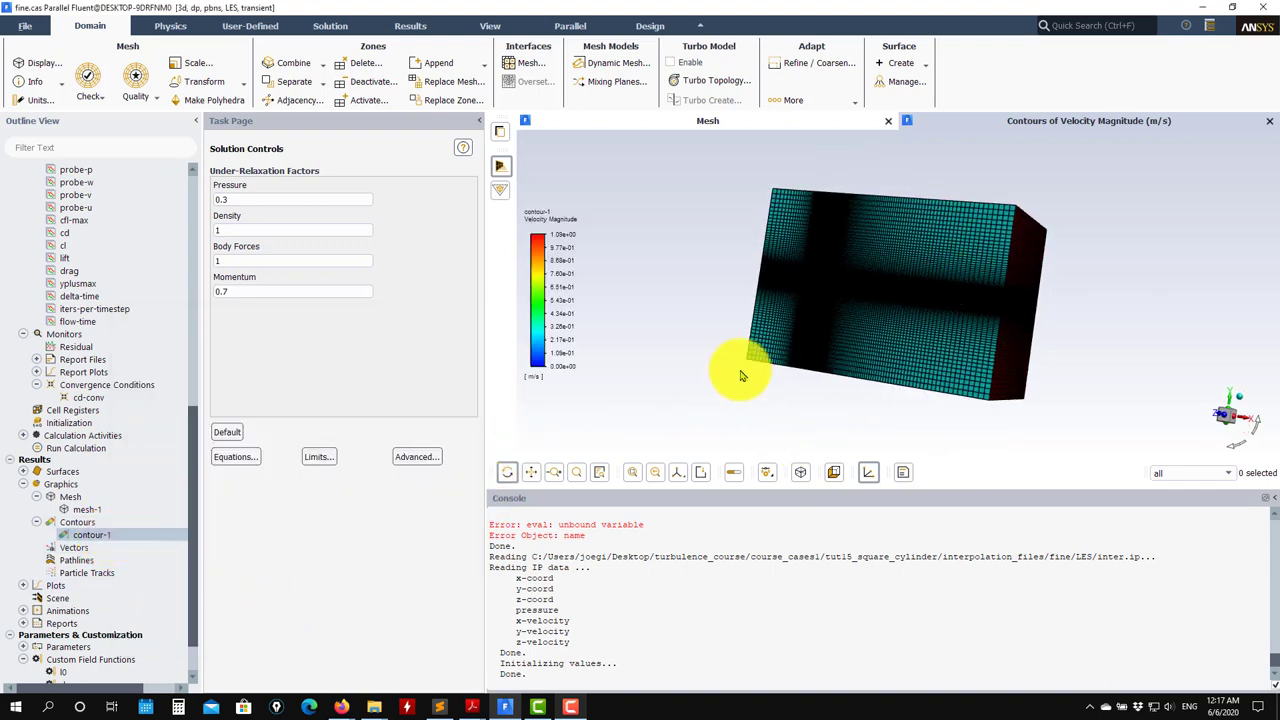
left_click_drag(741, 376, 357, 480)
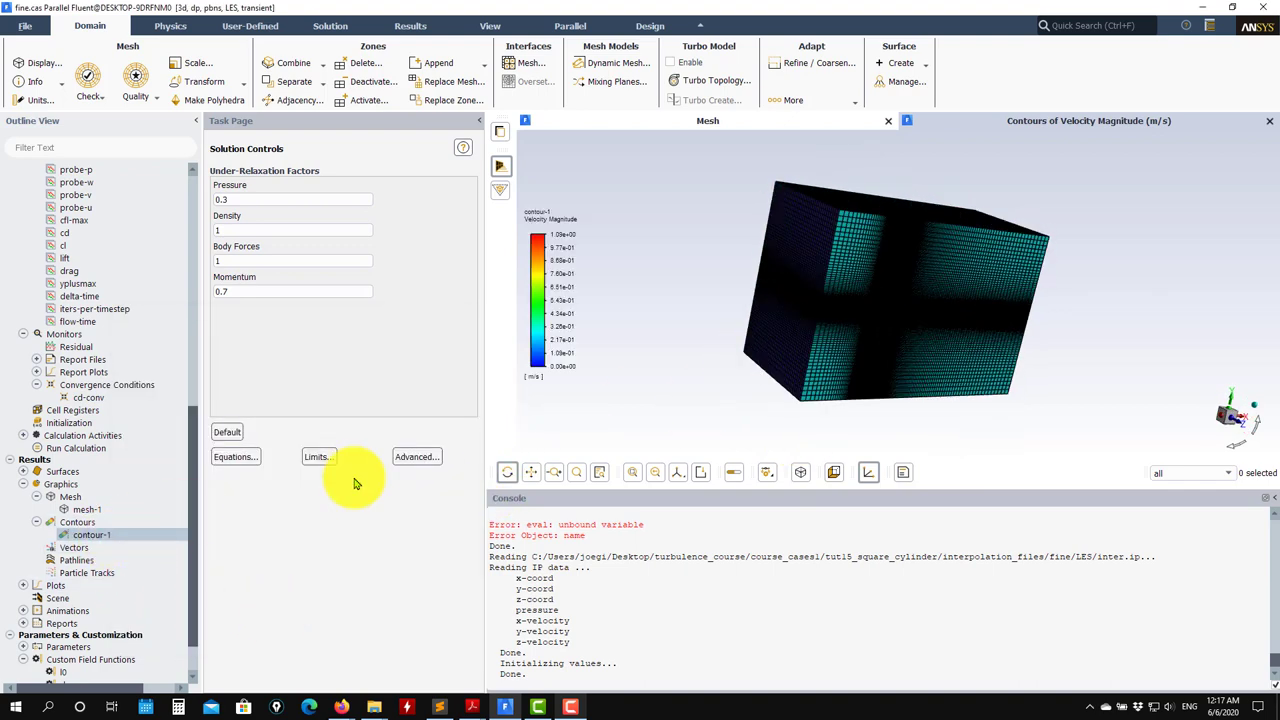
Turn on the mesh in contour-1 and redraw it with different surface selections
double_click(105, 536)
left_click(160, 497)
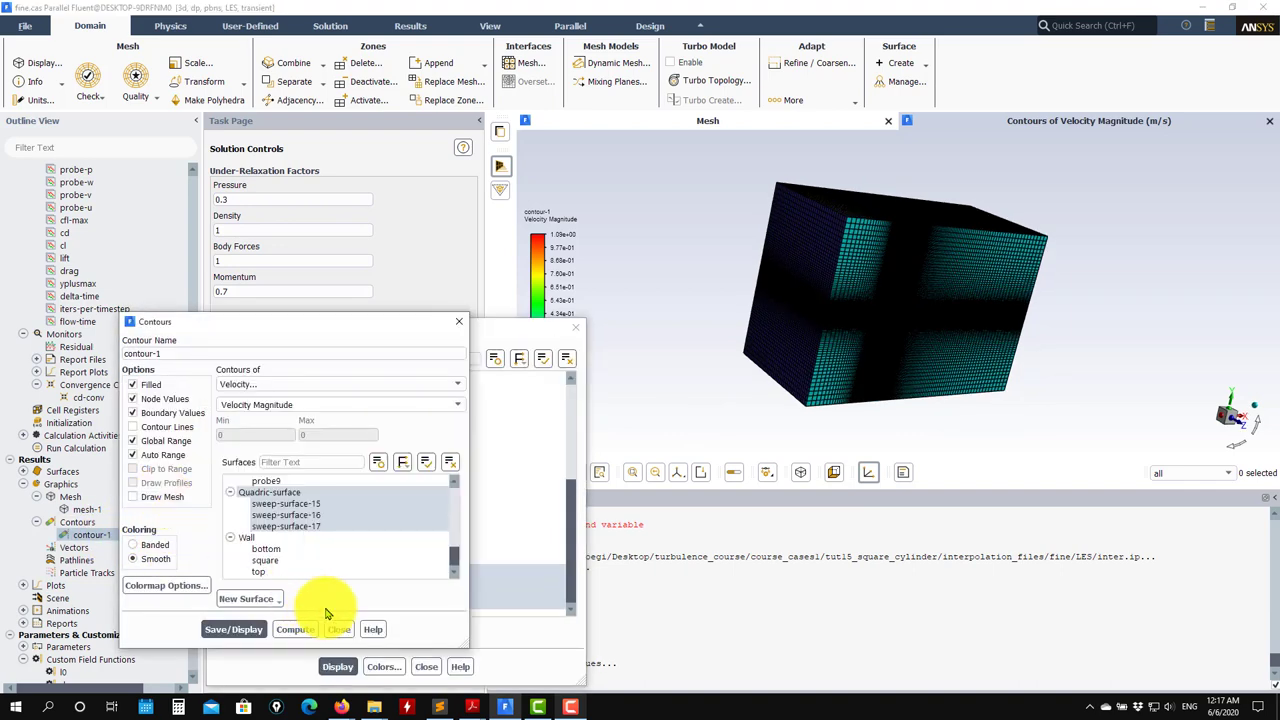
left_click(337, 666)
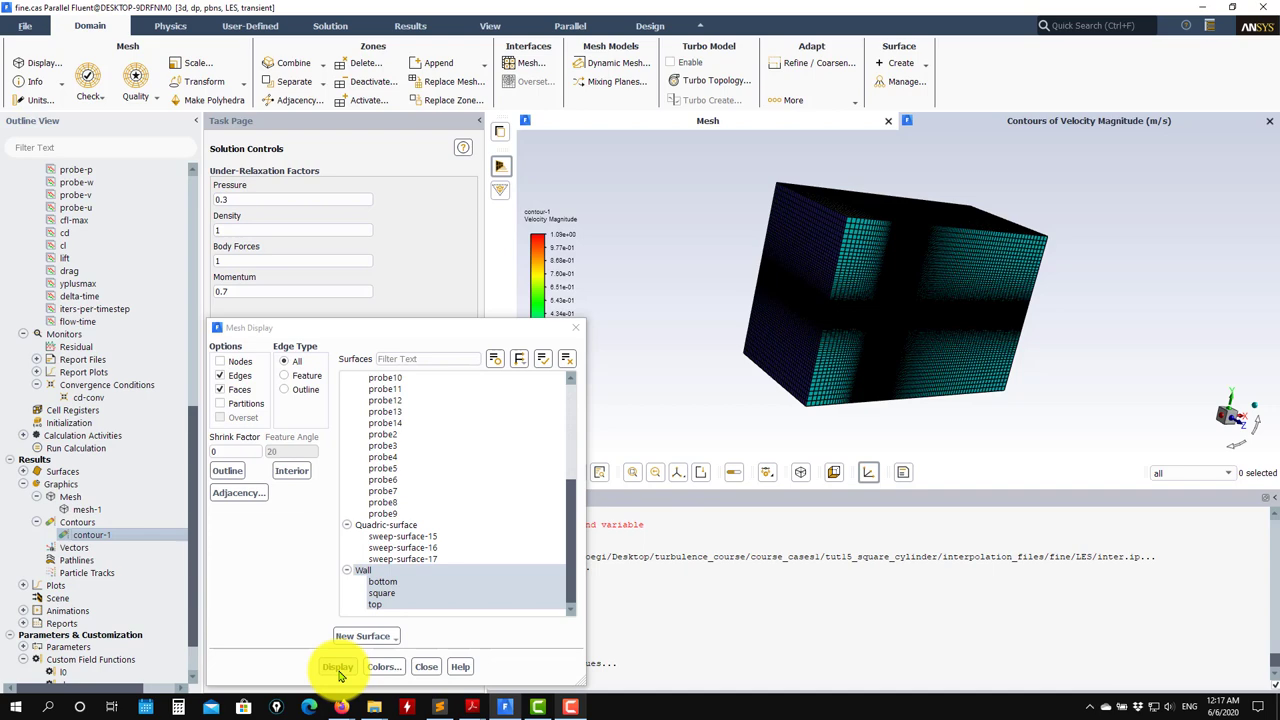
left_click(542, 358)
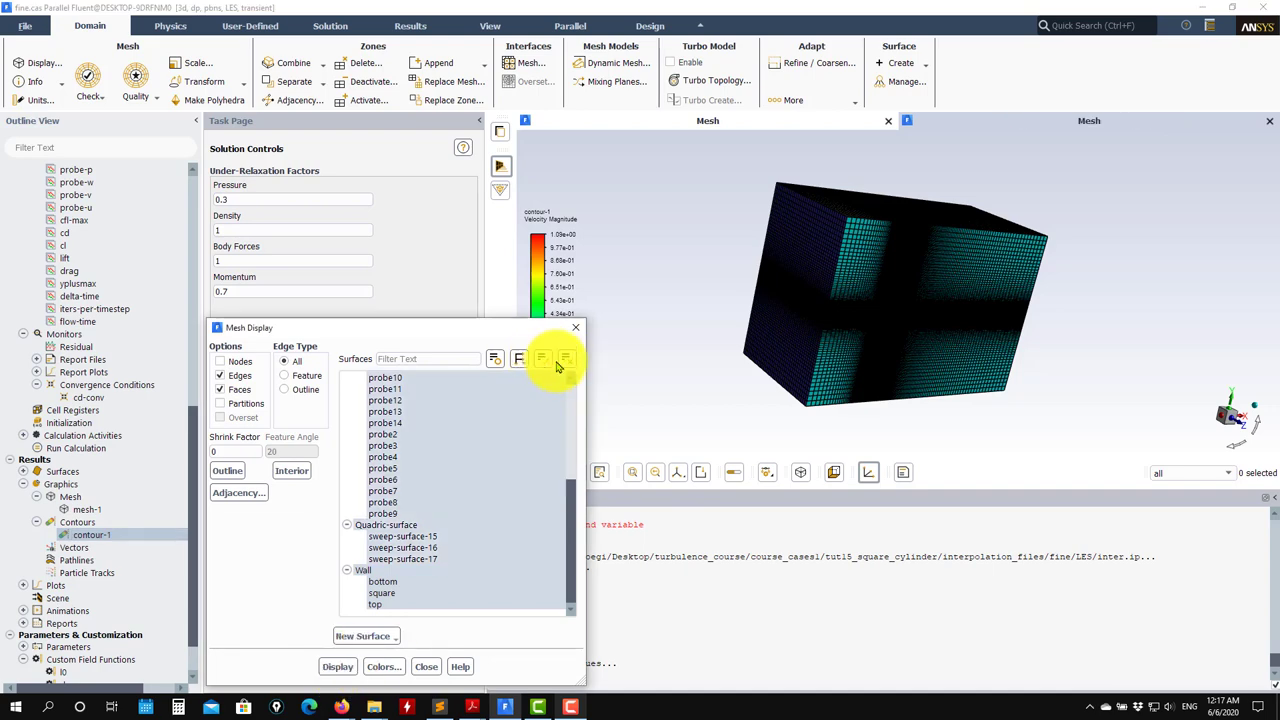
left_click(566, 358)
left_click(337, 666)
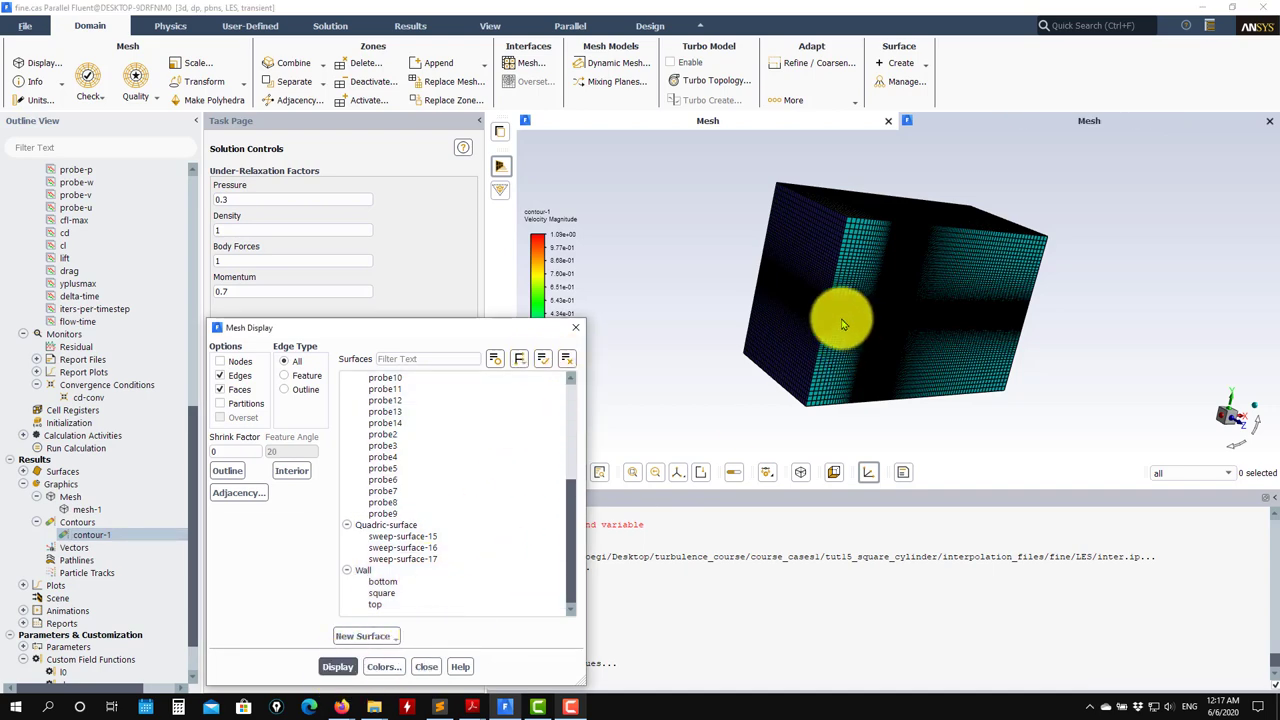
left_click_drag(837, 397, 531, 566)
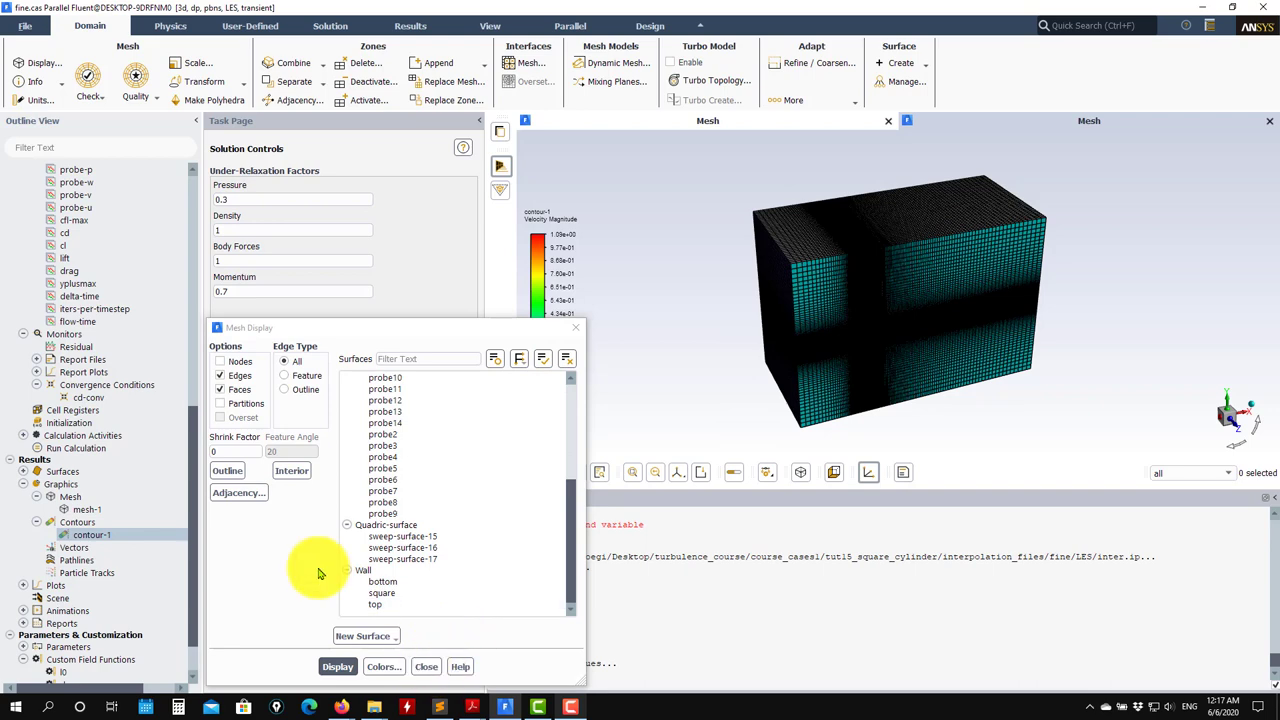
left_click(426, 666)
left_click_drag(45, 535, 87, 545)
Redraw the velocity magnitude contour without the mesh and save contour-1
double_click(87, 540)
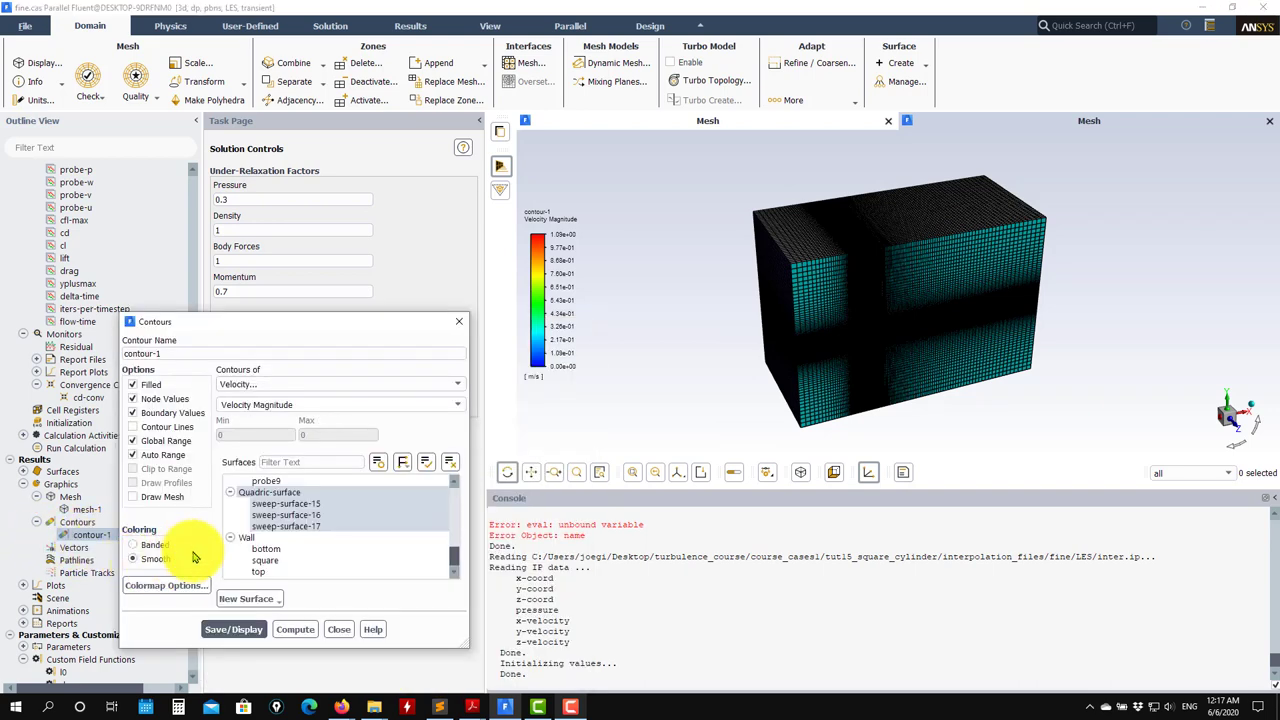
left_click(140, 497)
left_click(564, 362)
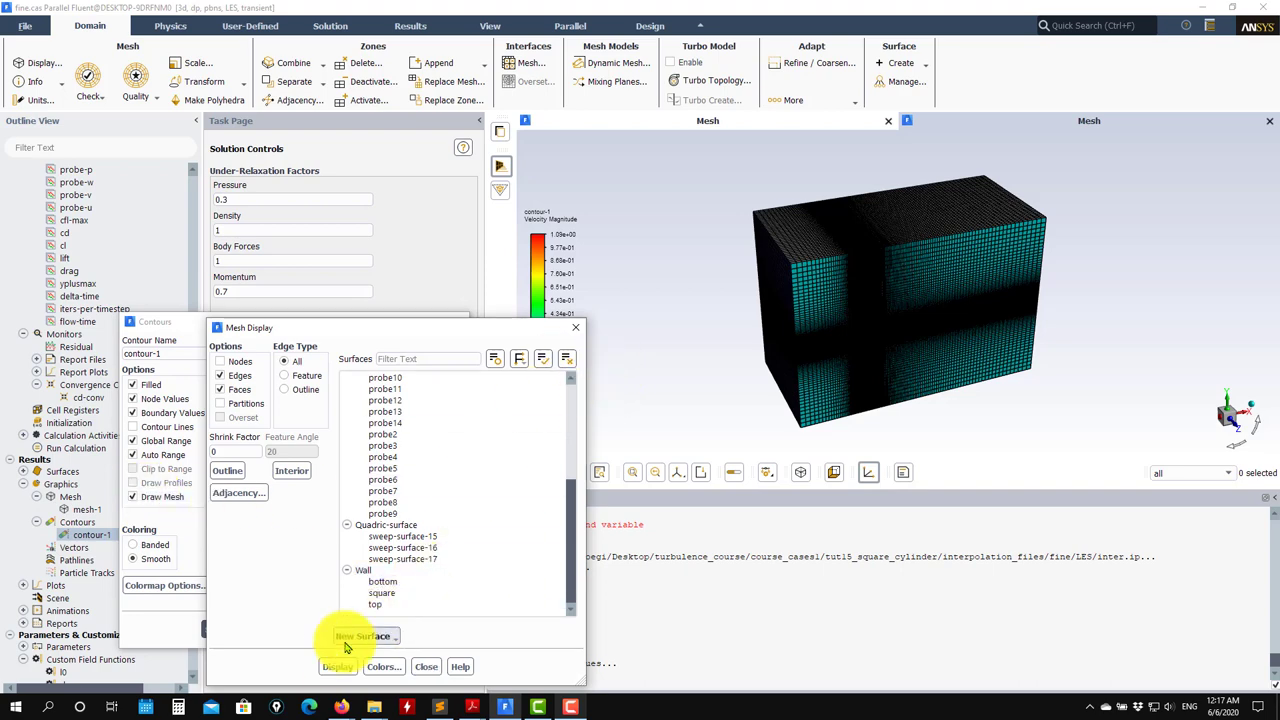
left_click(426, 666)
left_click(255, 620)
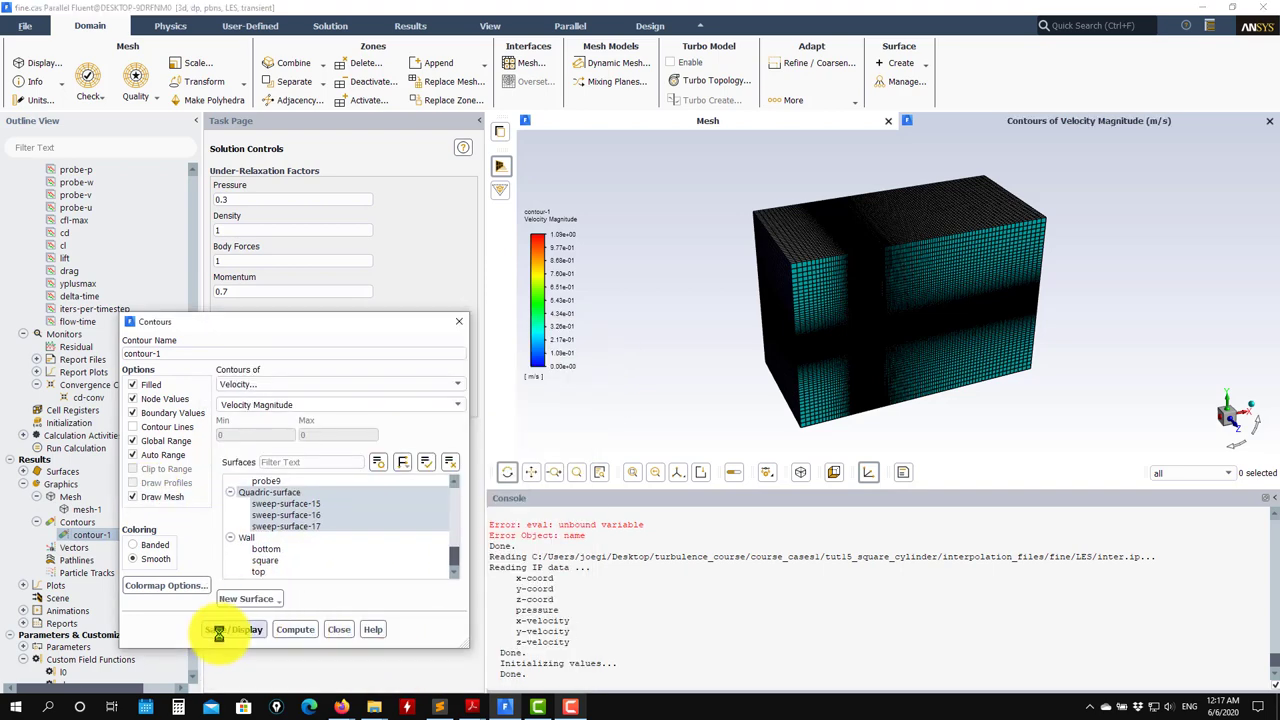
mouse_move(929, 300)
left_mouse_down()
mouse_move(913, 258)
mouse_move(963, 277)
mouse_move(851, 283)
mouse_move(903, 380)
mouse_move(714, 349)
mouse_move(543, 386)
left_mouse_up()
left_click(166, 500)
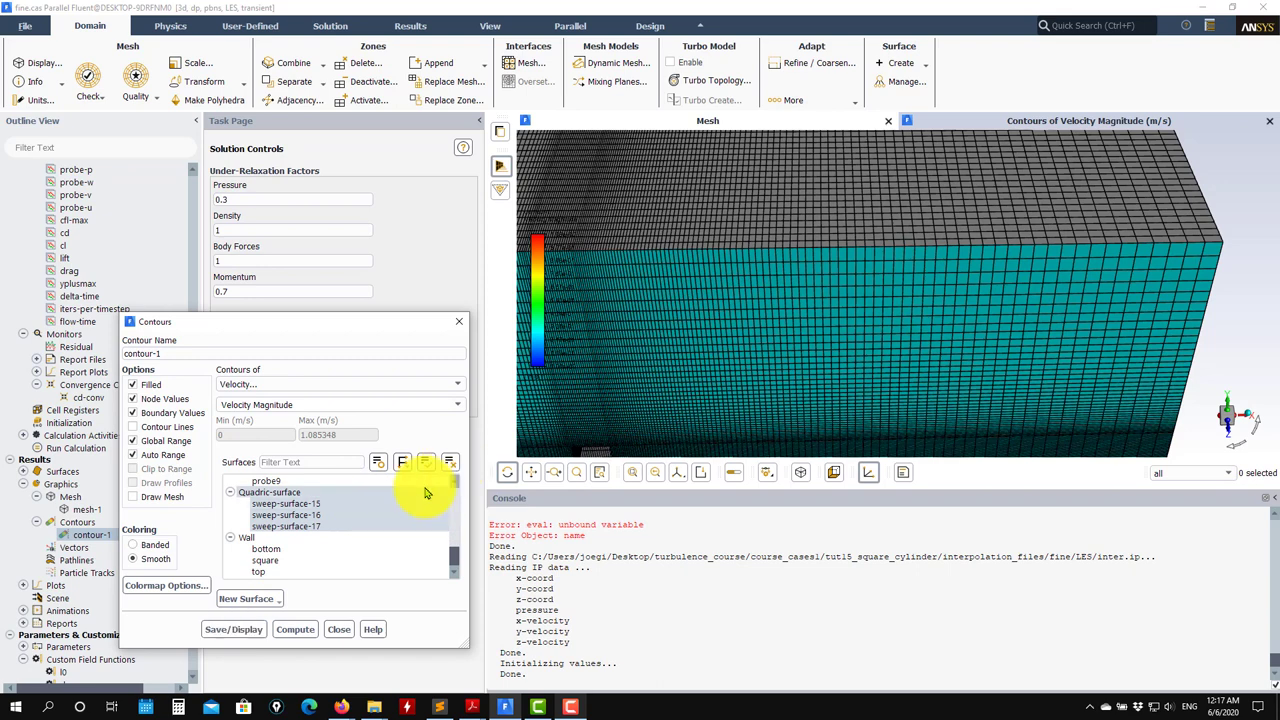
left_click(233, 629)
left_click(268, 492)
left_click(224, 633)
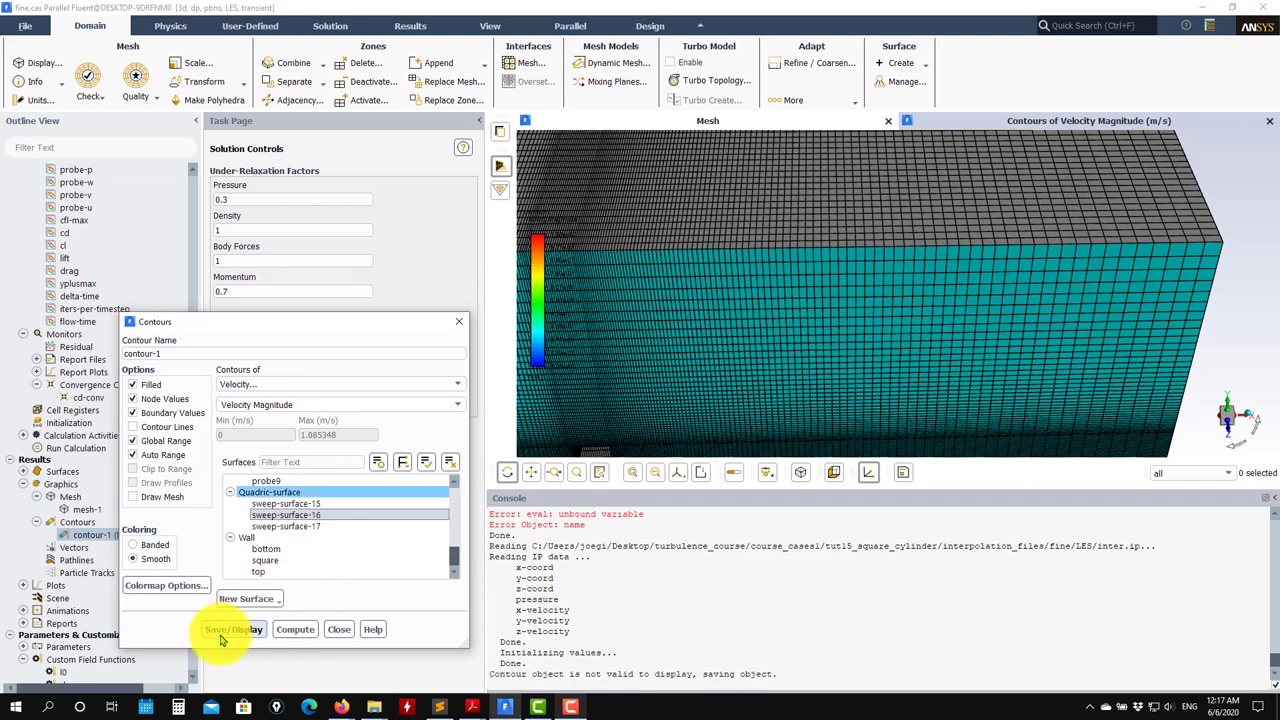
left_click(338, 629)
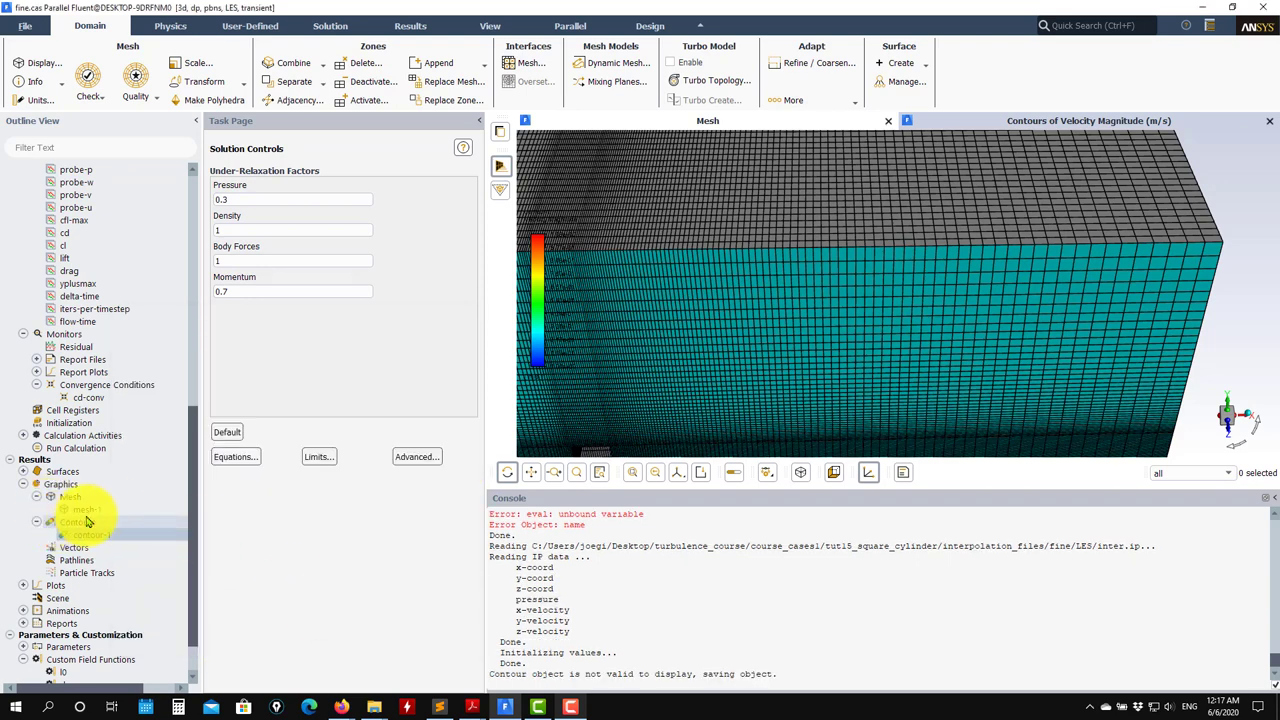
Display mesh-1 on the sweep surfaces and bottom wall, then rotate and zoom to inspect cells
double_click(98, 514)
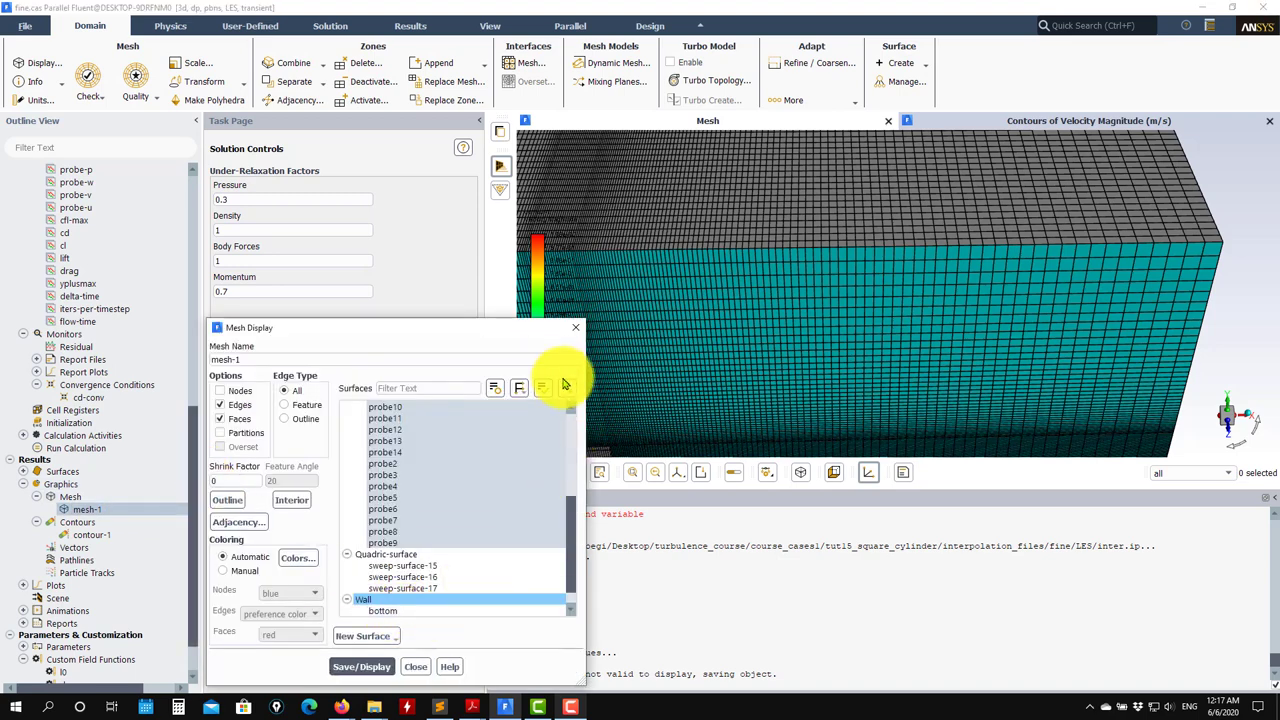
left_click_drag(410, 556, 420, 608)
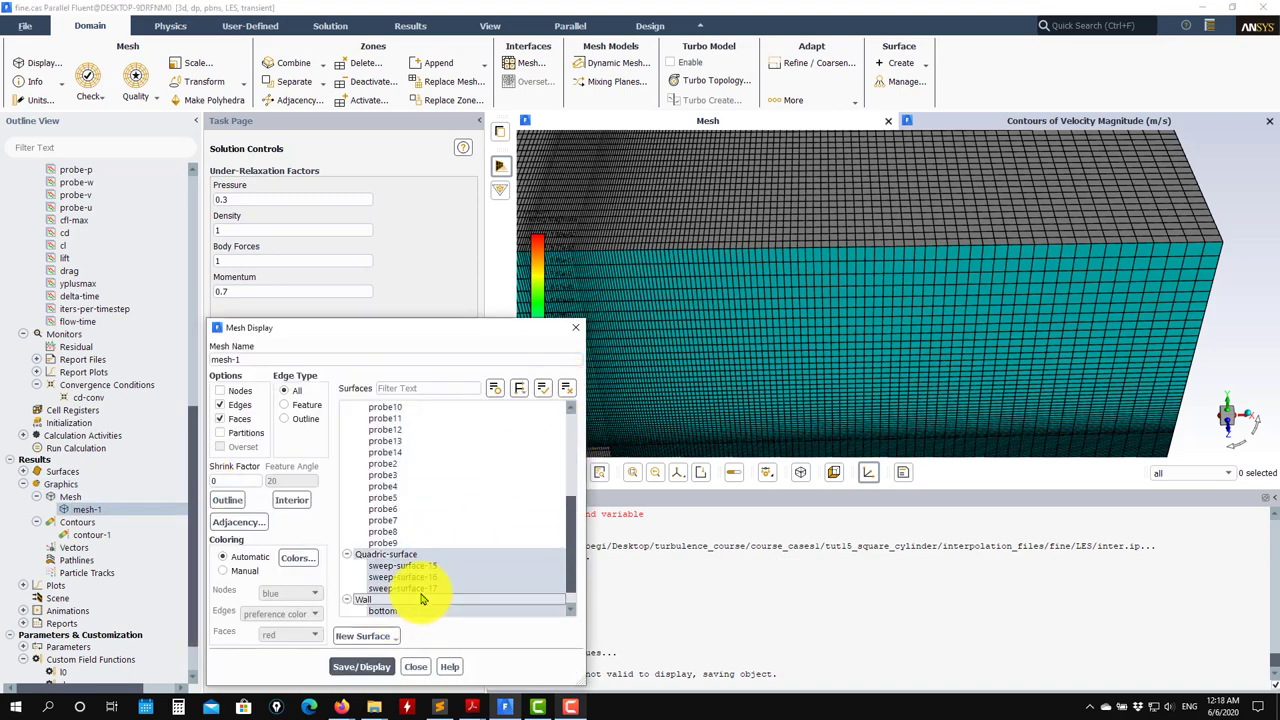
left_click(360, 666)
left_click(418, 670)
scroll(126, 450, "down", 1)
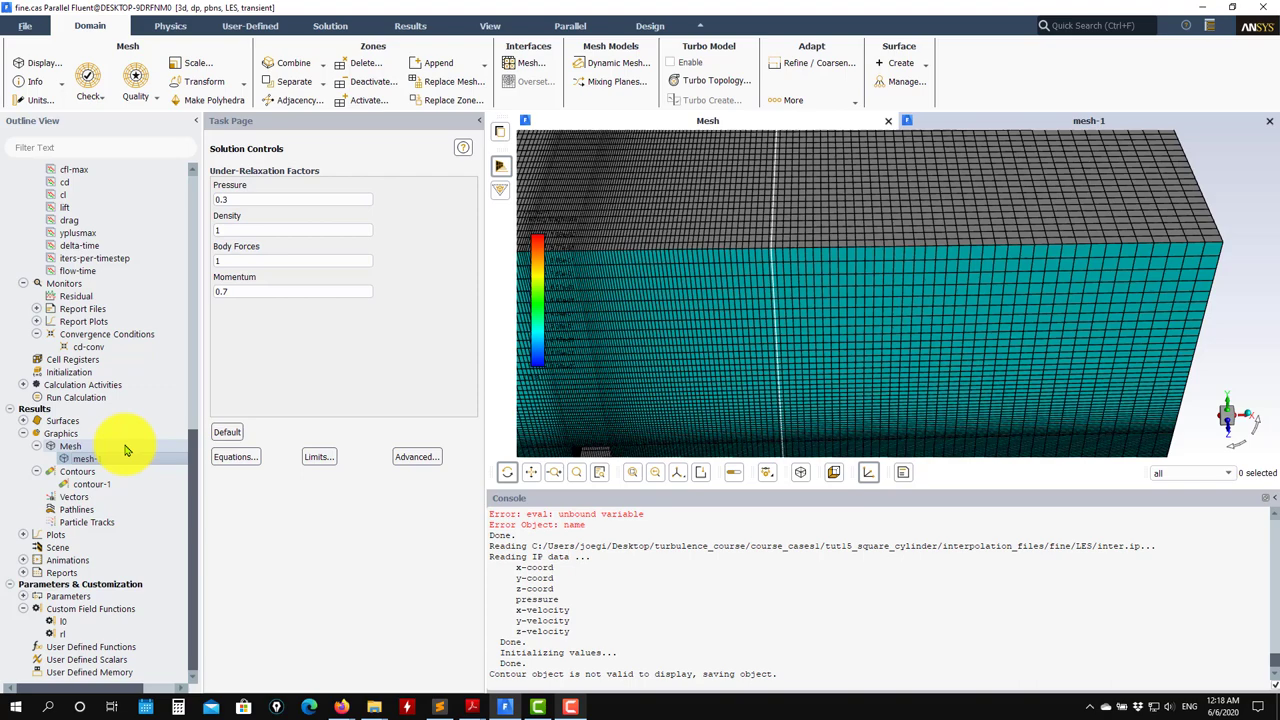
left_click(32, 425)
scroll(786, 346, "down", 3)
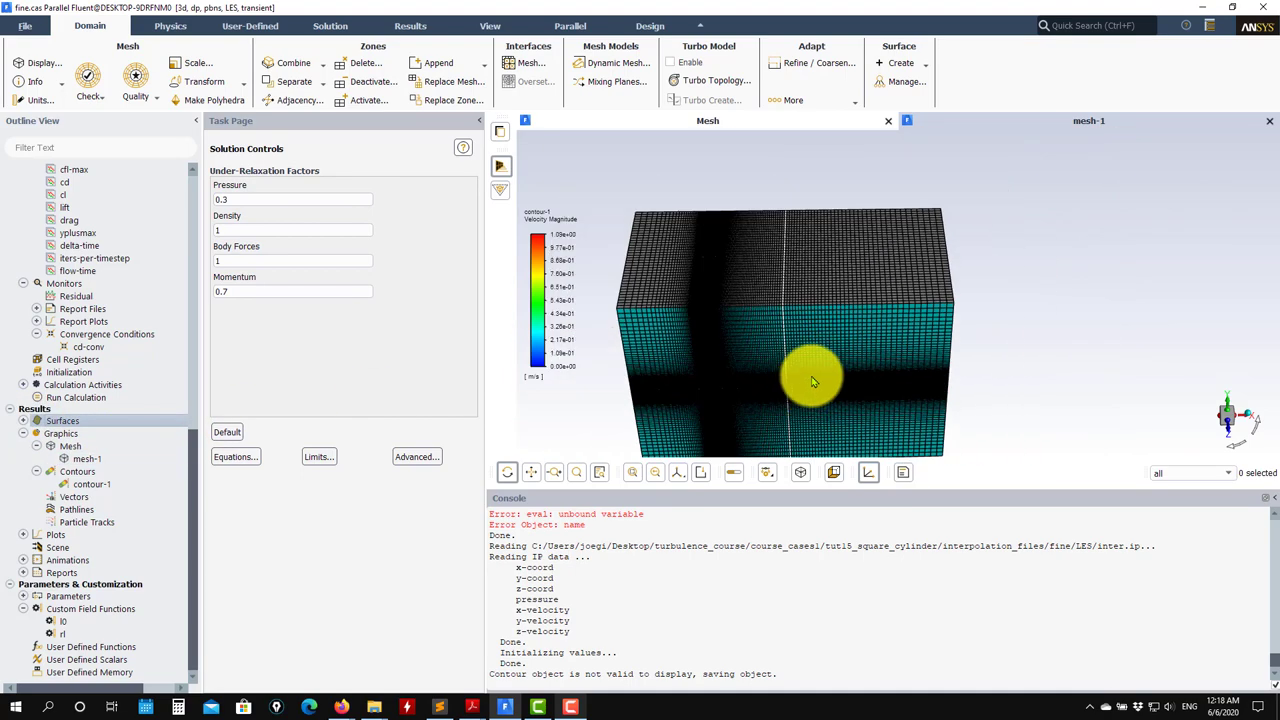
left_click_drag(813, 381, 703, 410)
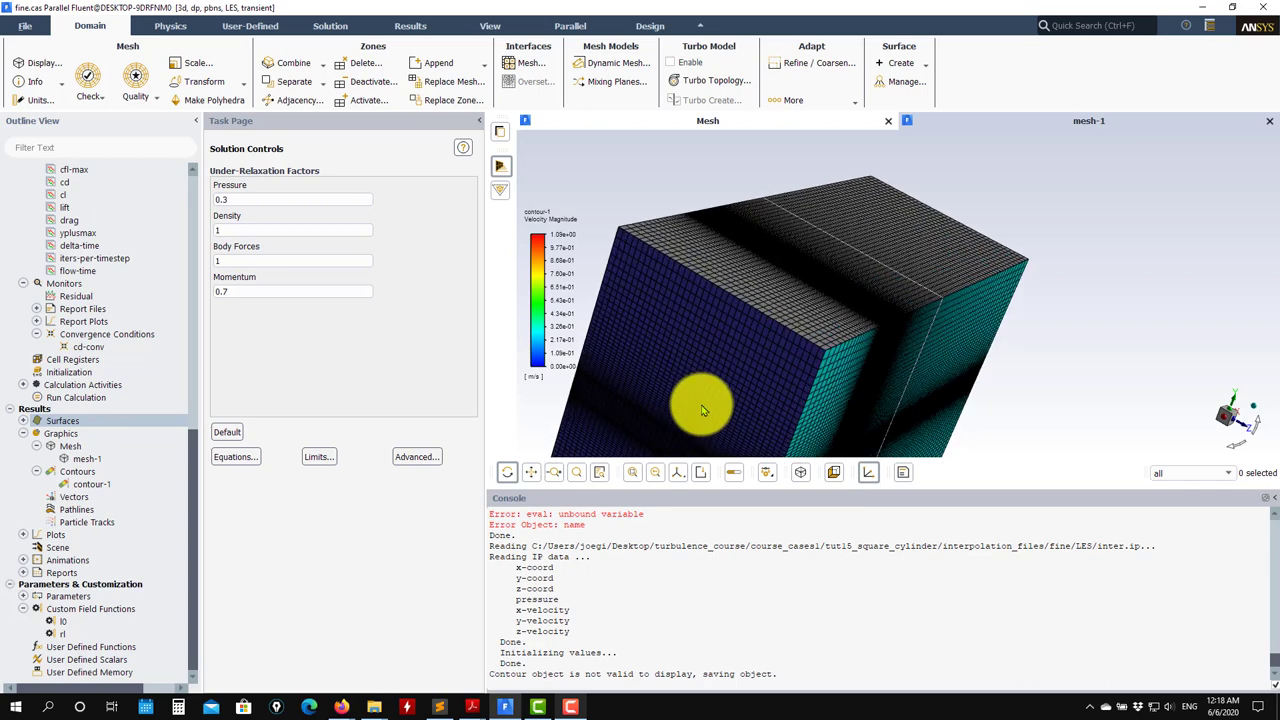
scroll(703, 410, "up", 2)
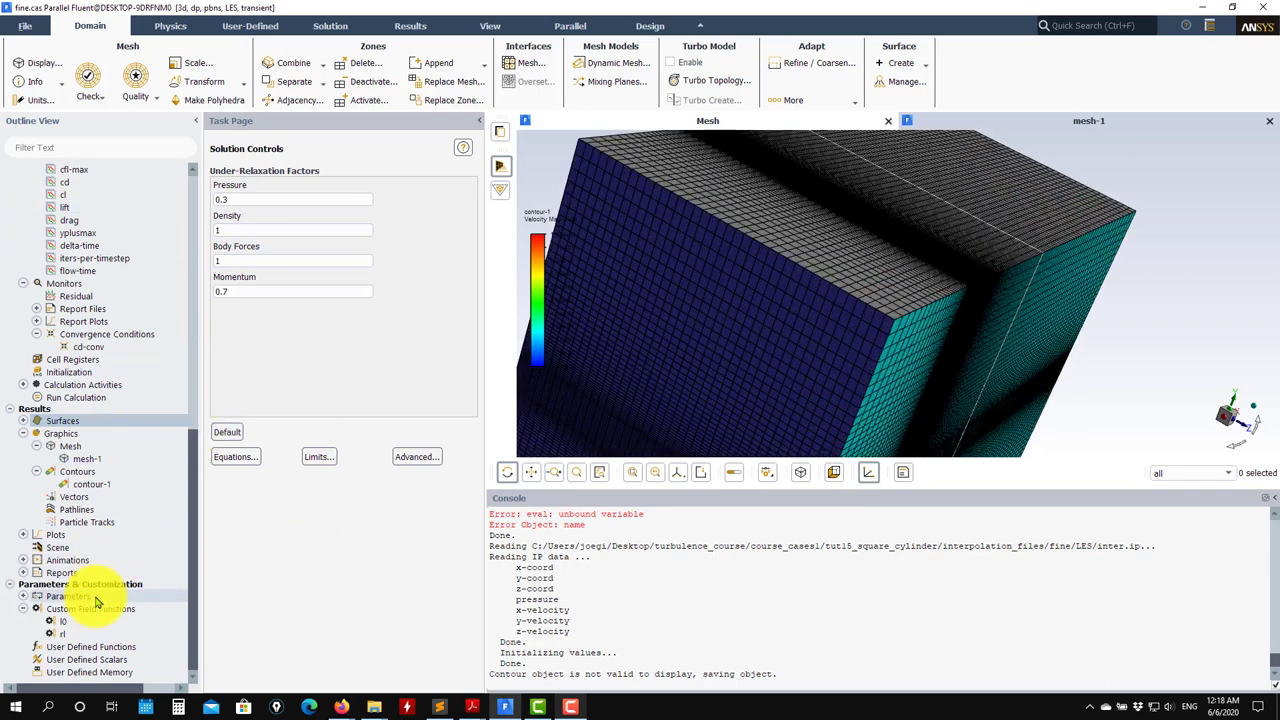
Run 10 time steps of 0.001 s to reach flow time 0.01 s
double_click(70, 397)
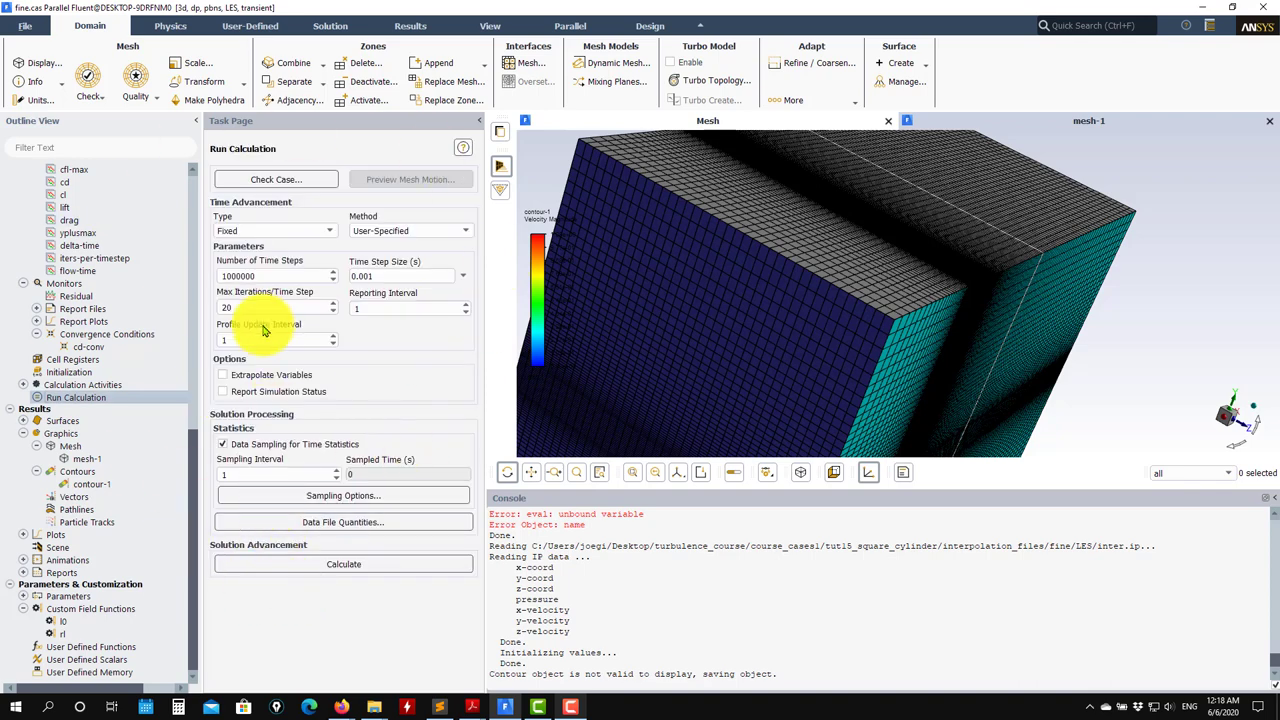
double_click(251, 275)
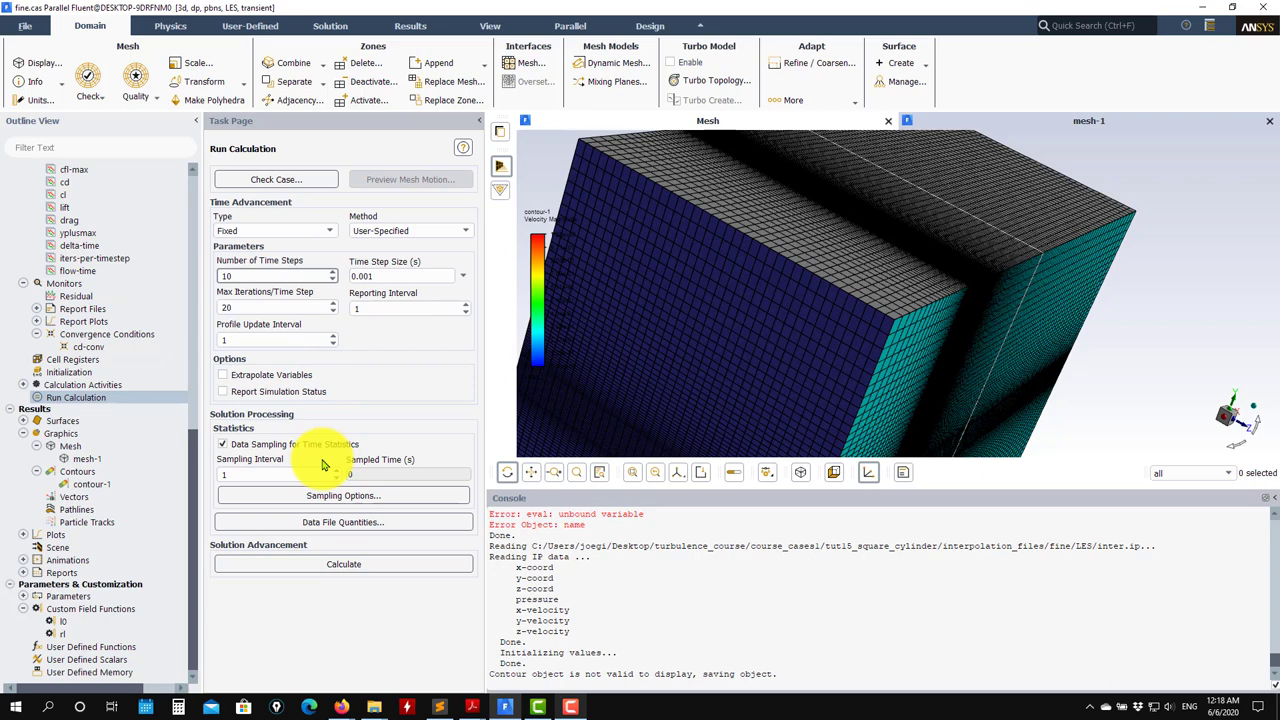
left_click(351, 570)
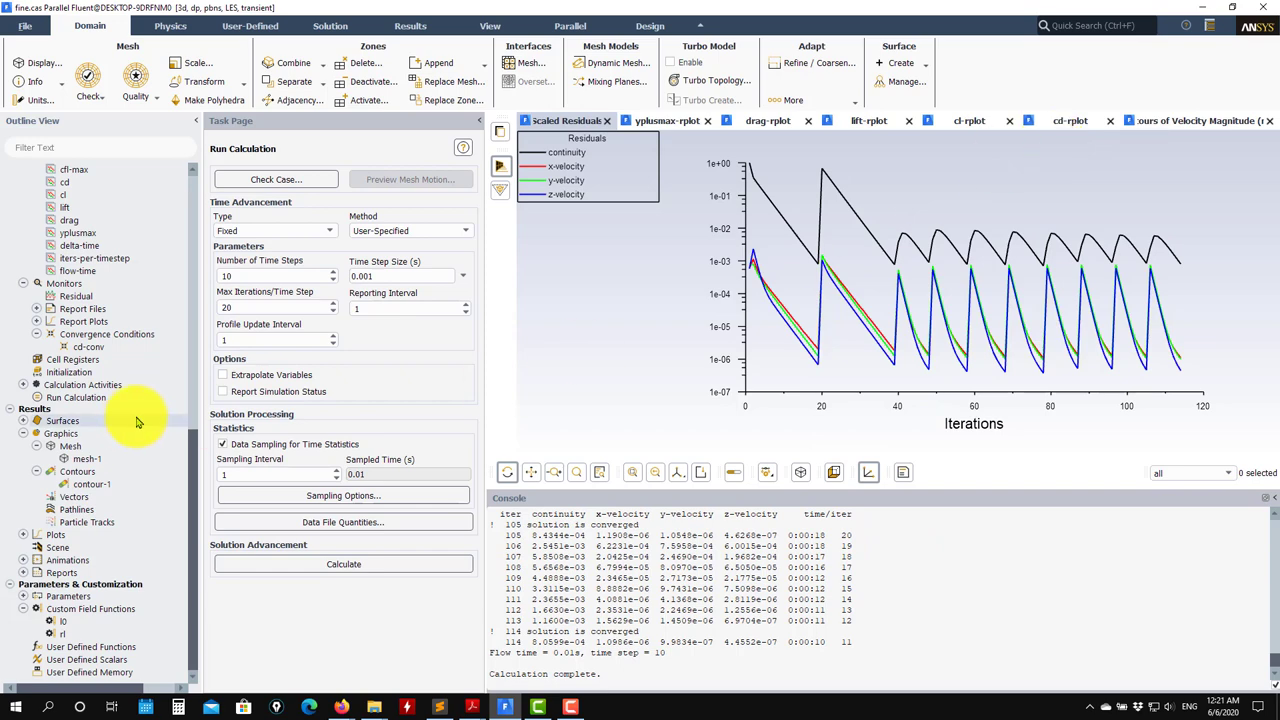
Display the contour-1 velocity magnitude plot and rotate it in 3D
double_click(113, 490)
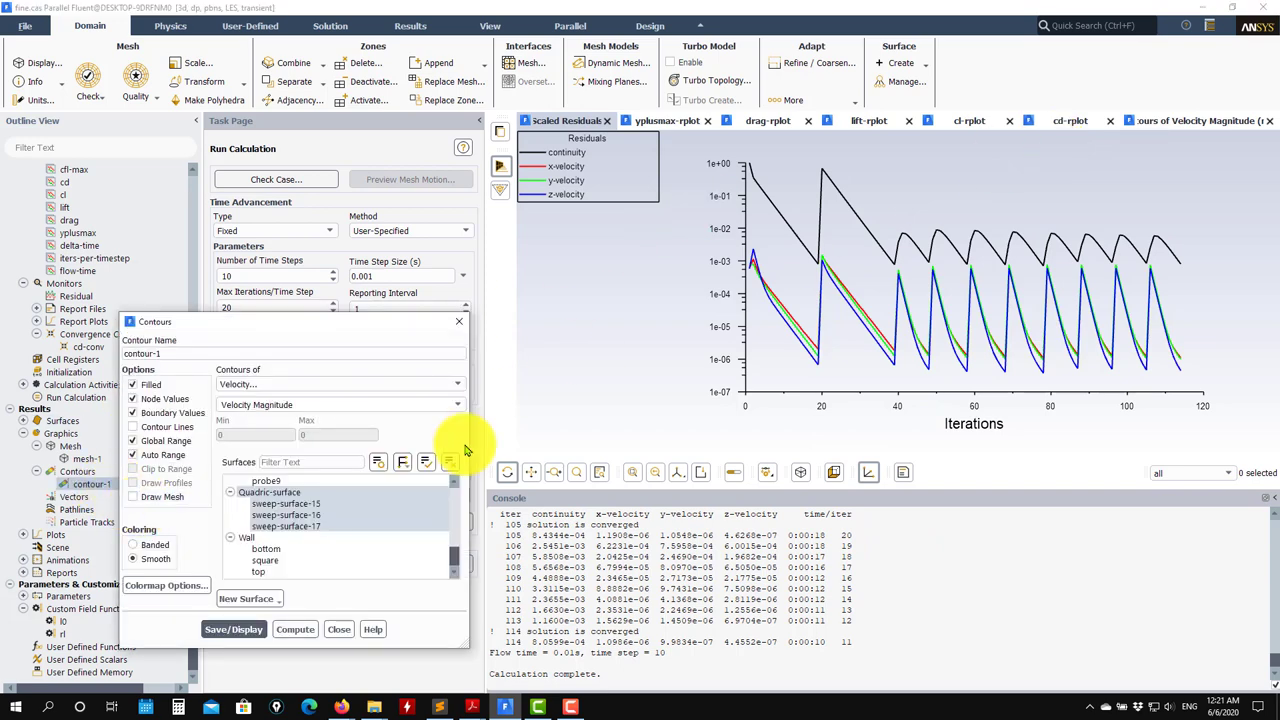
left_click(240, 628)
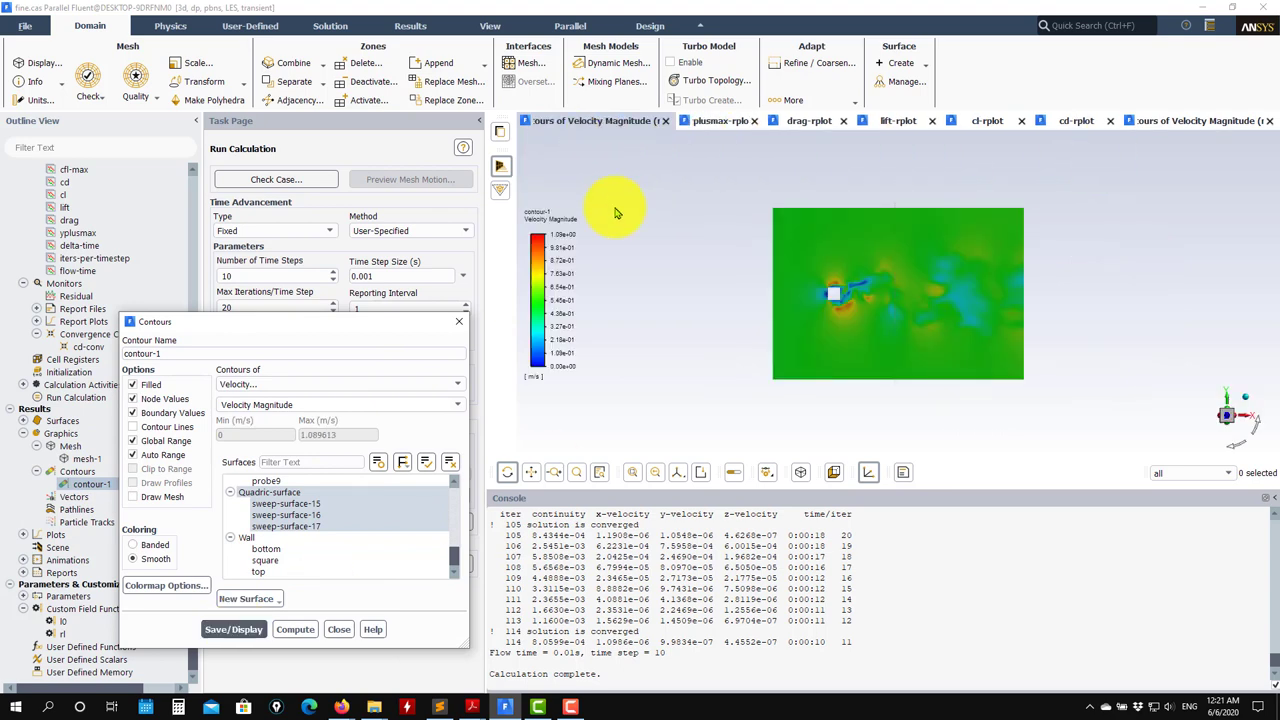
left_click_drag(800, 288, 812, 148)
Review the yplusmax, drag, lift, Cl and Cd report plots, ending on Cd near 2.25
left_click(722, 120)
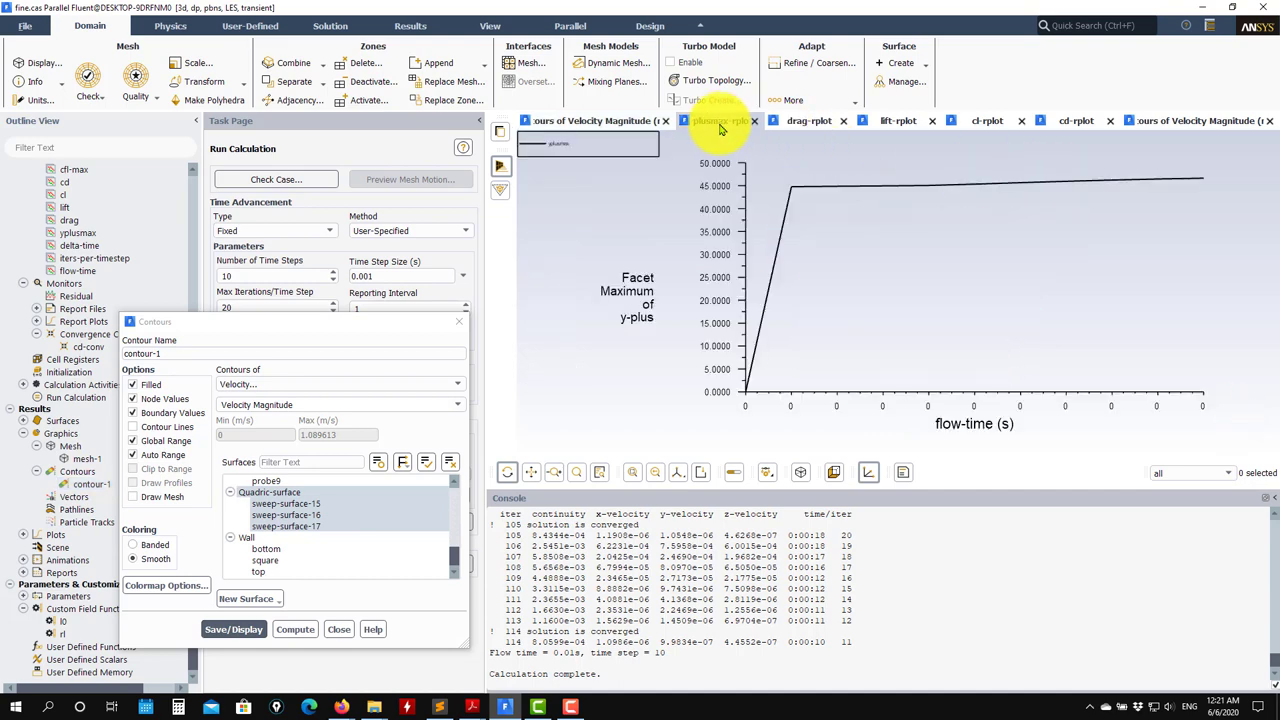
left_click(809, 120)
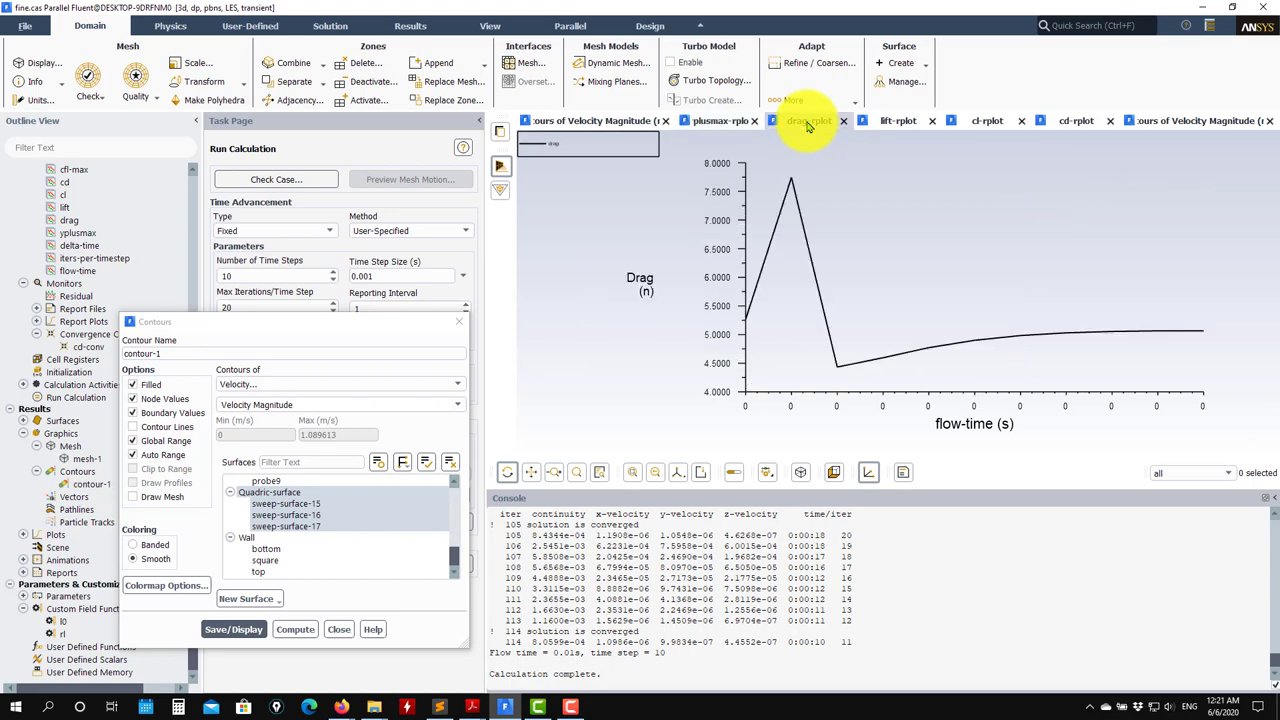
left_click(930, 121)
left_click(987, 120)
left_click(1073, 120)
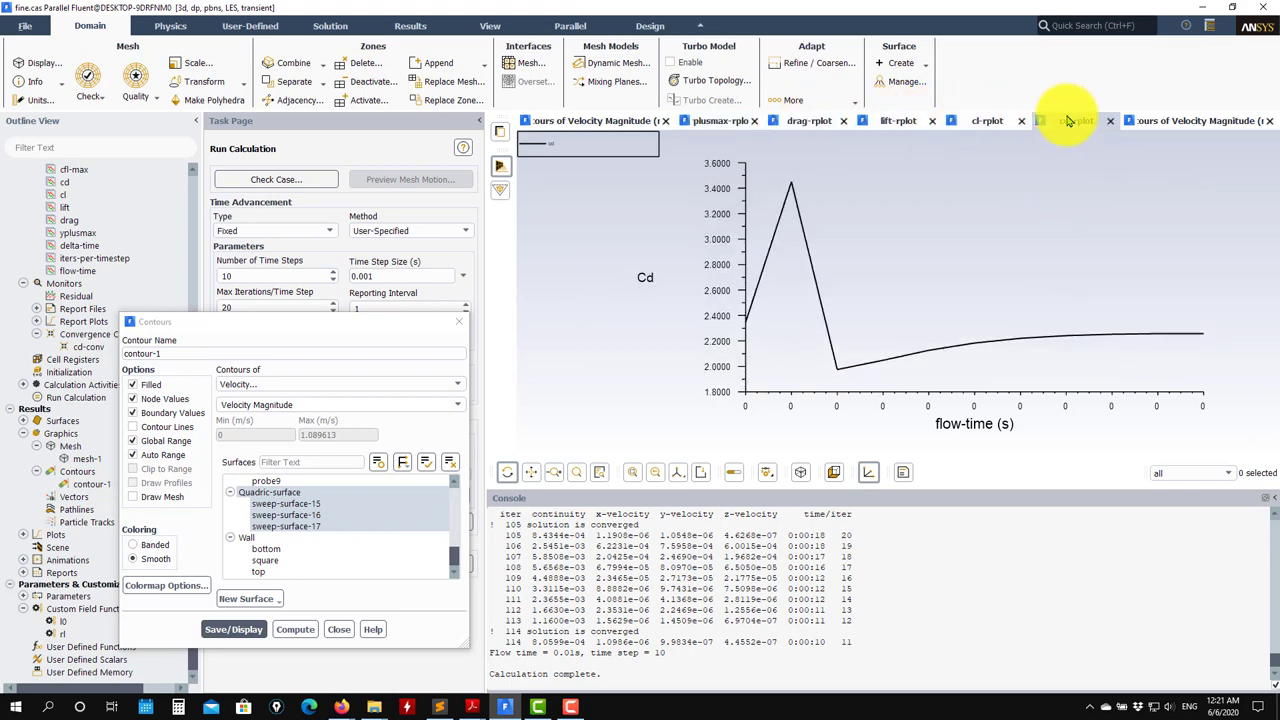
left_click(338, 629)
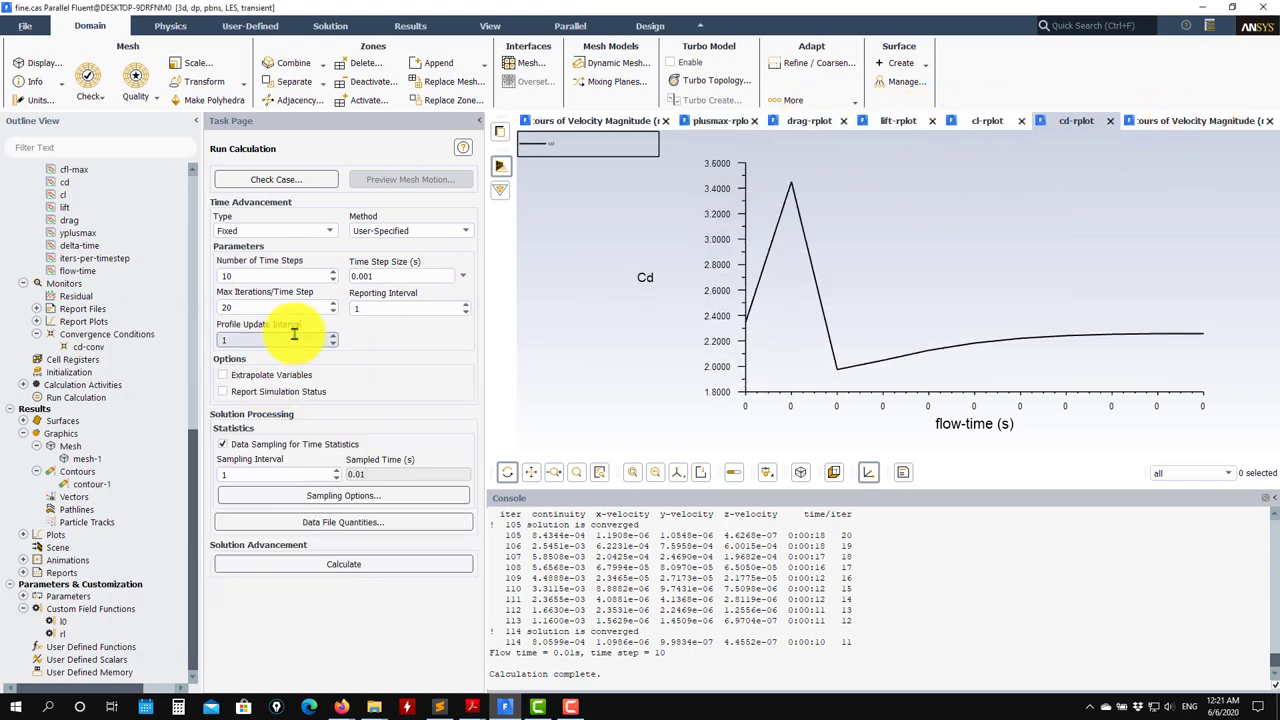
Run 10 more time steps at 2 iterations each to flow time 0.02 s, checking the cfl-max plot
double_click(262, 309)
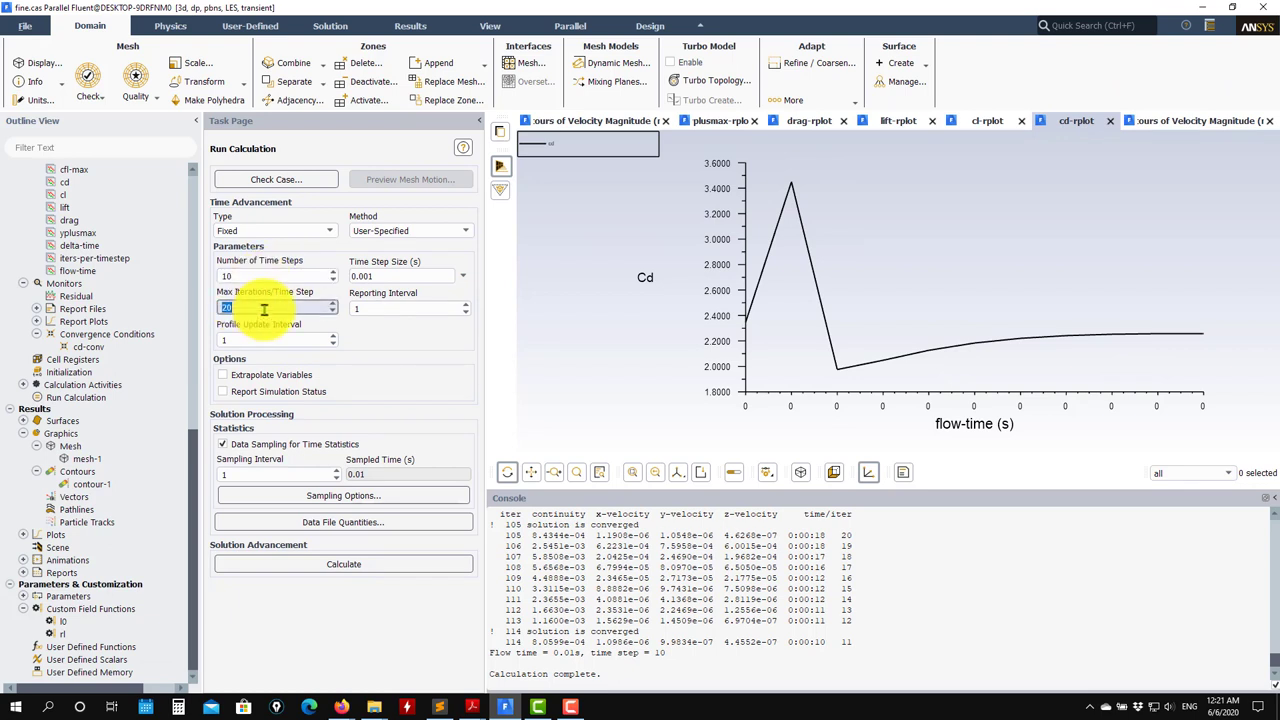
type("2")
left_click(354, 564)
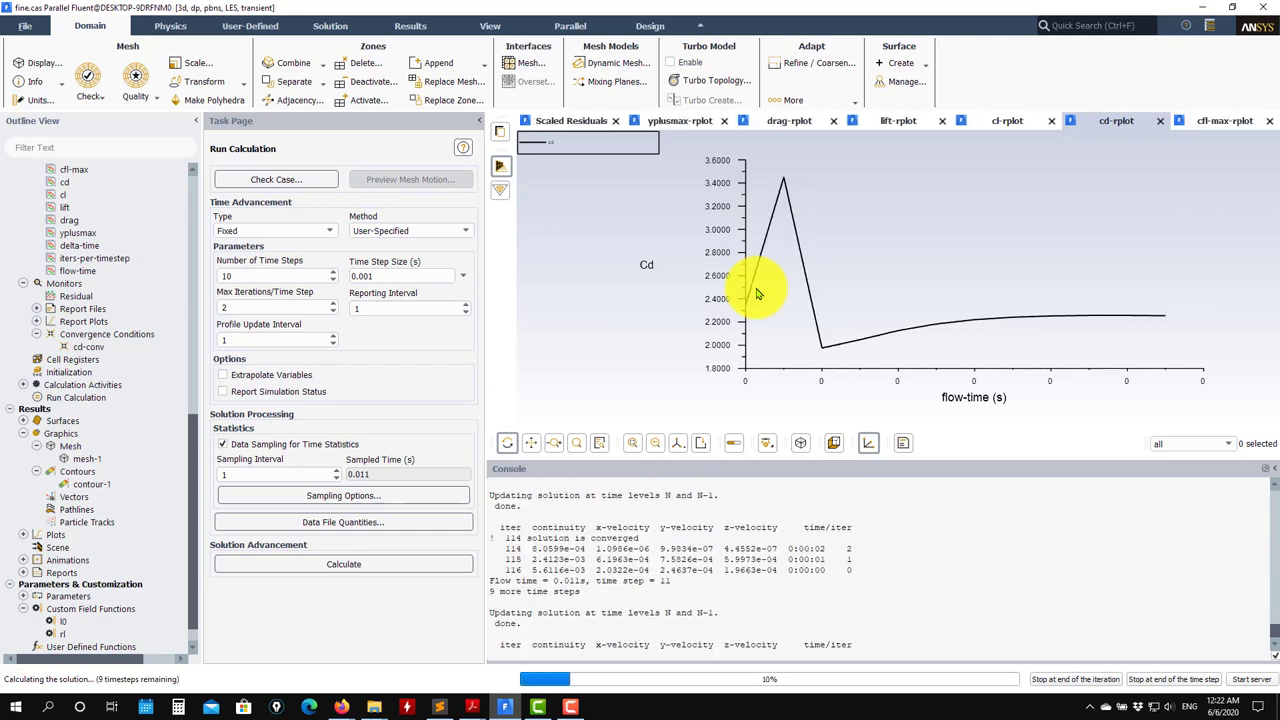
left_click(1215, 120)
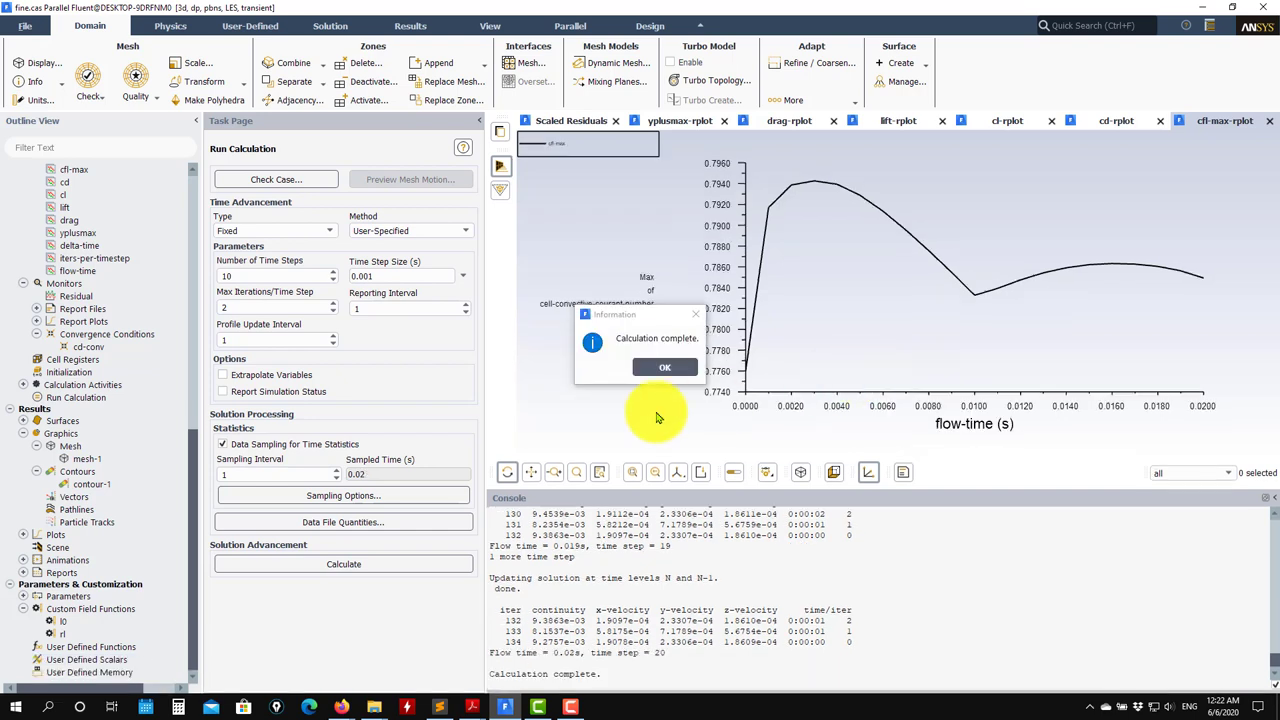
left_click(657, 373)
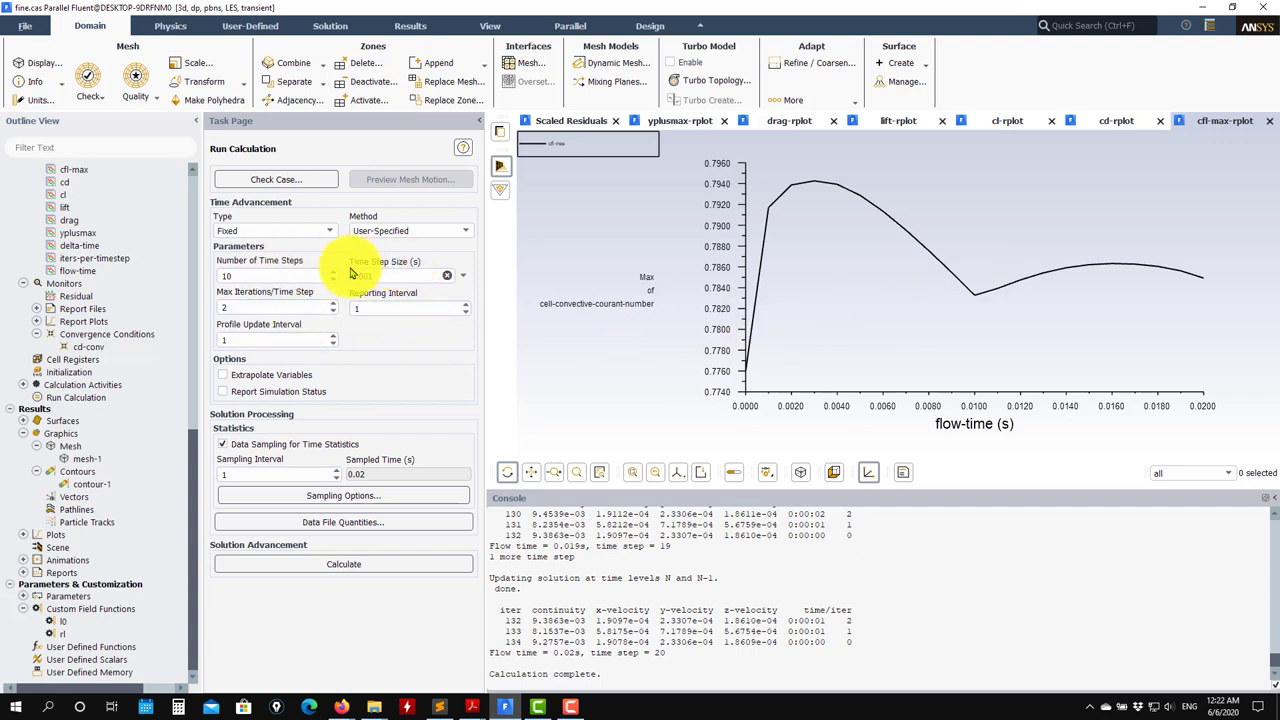
Redraw the contour-1 velocity contour at the new flow time and zoom toward the square cylinder
double_click(82, 489)
left_click(233, 629)
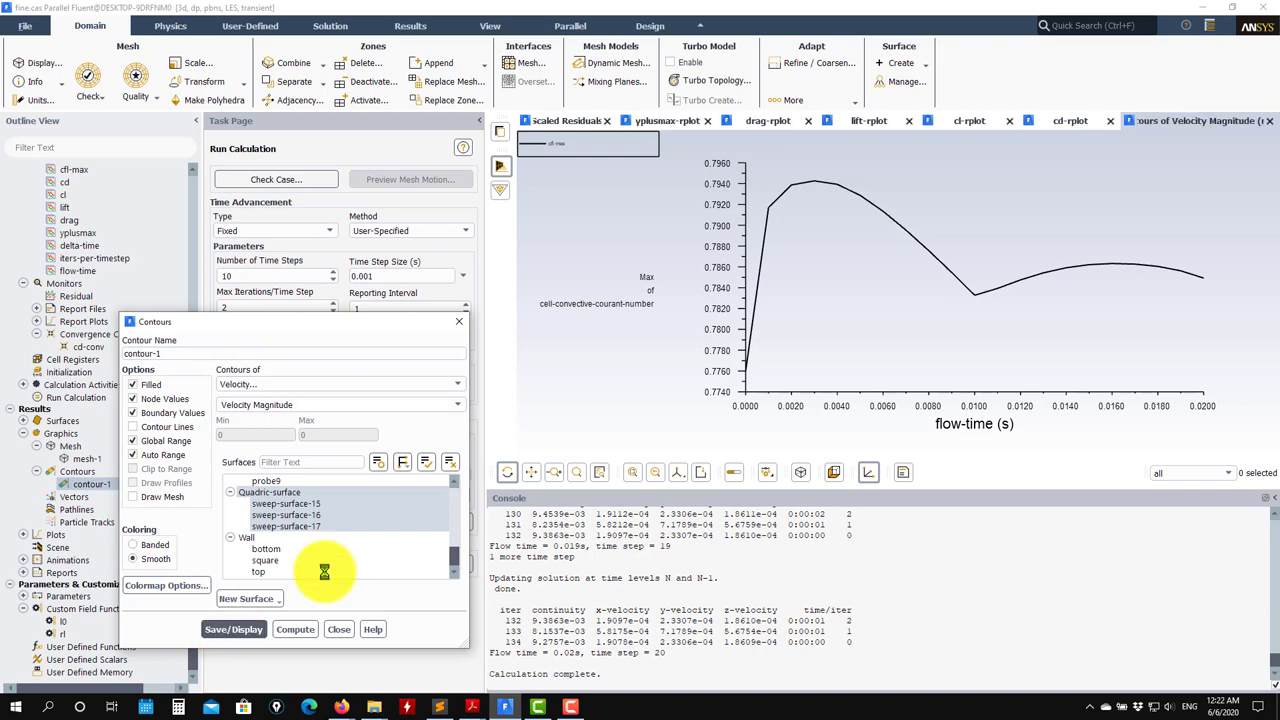
scroll(857, 290, "up", 5)
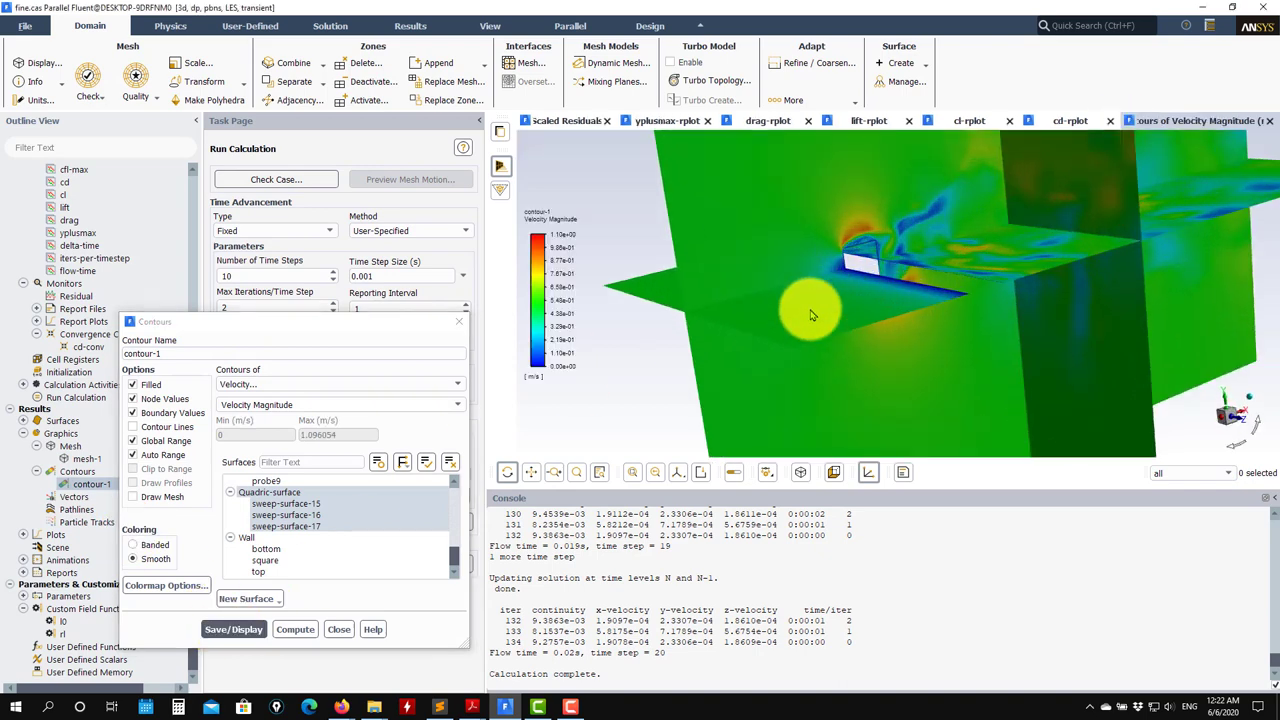
scroll(848, 260, "up", 5)
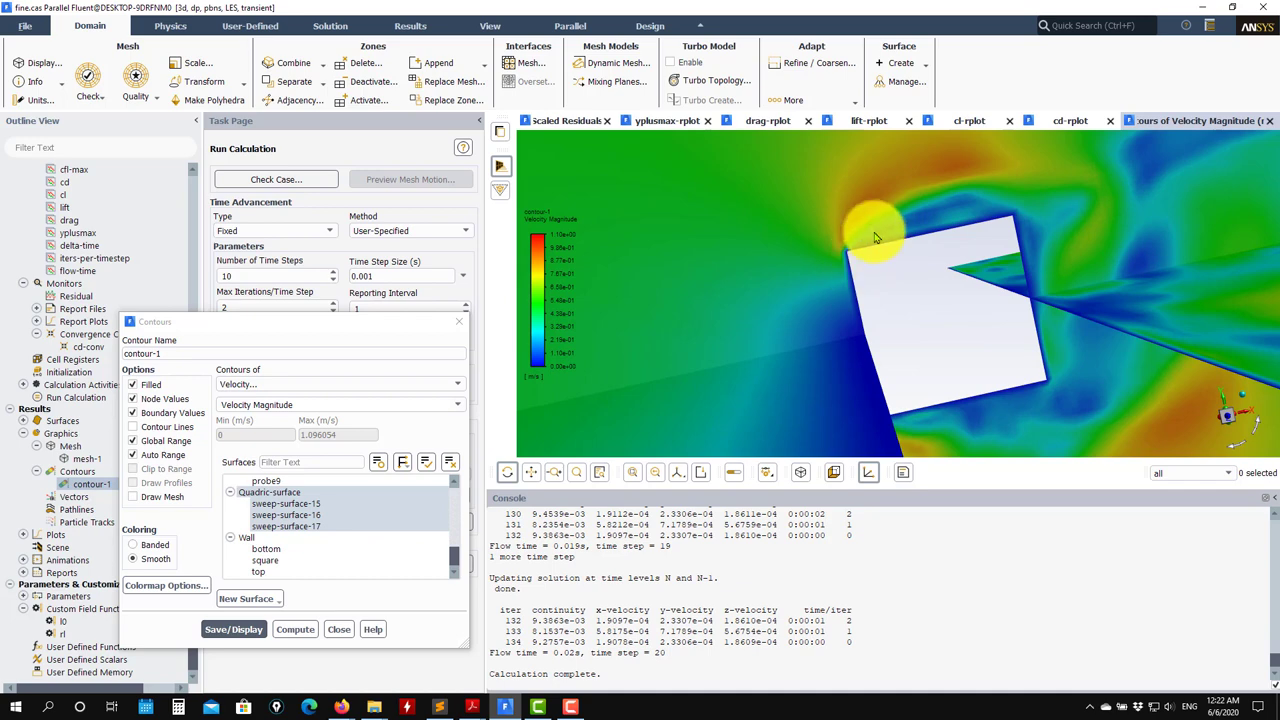
scroll(852, 226, "up", 2)
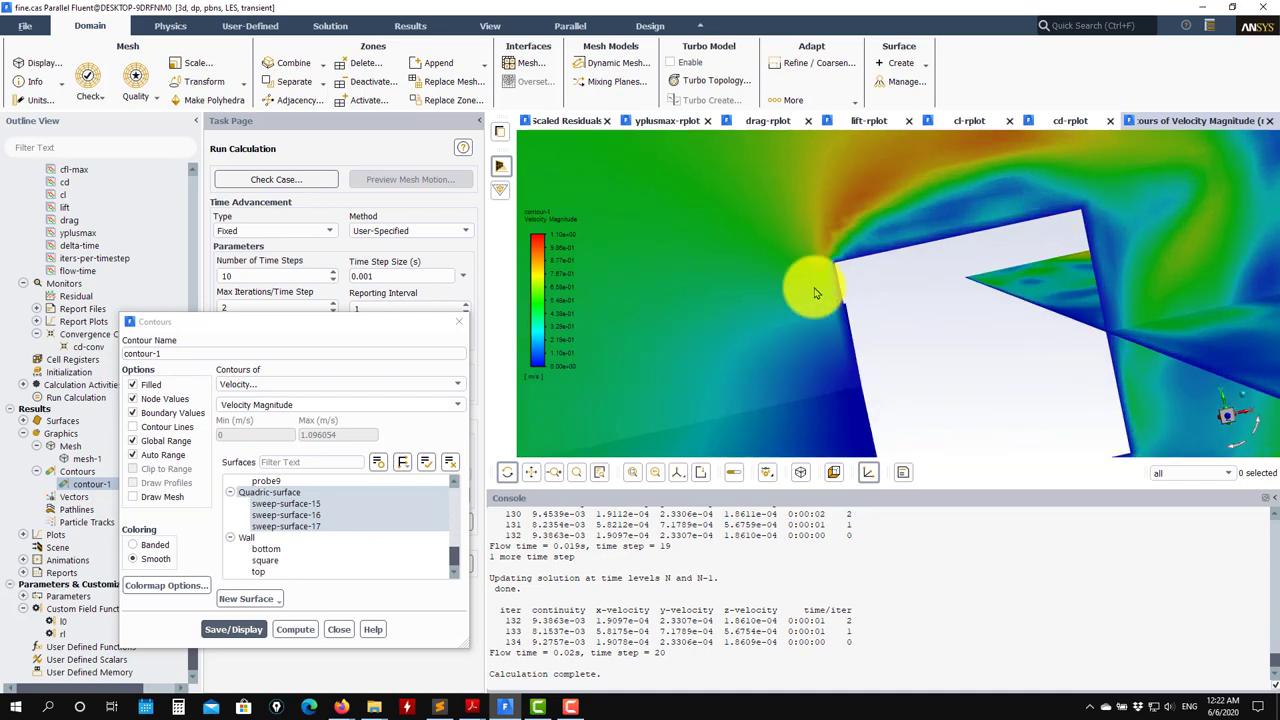
Overlay the wall mesh on the contour and zoom into a corner of the square cylinder
left_click(132, 497)
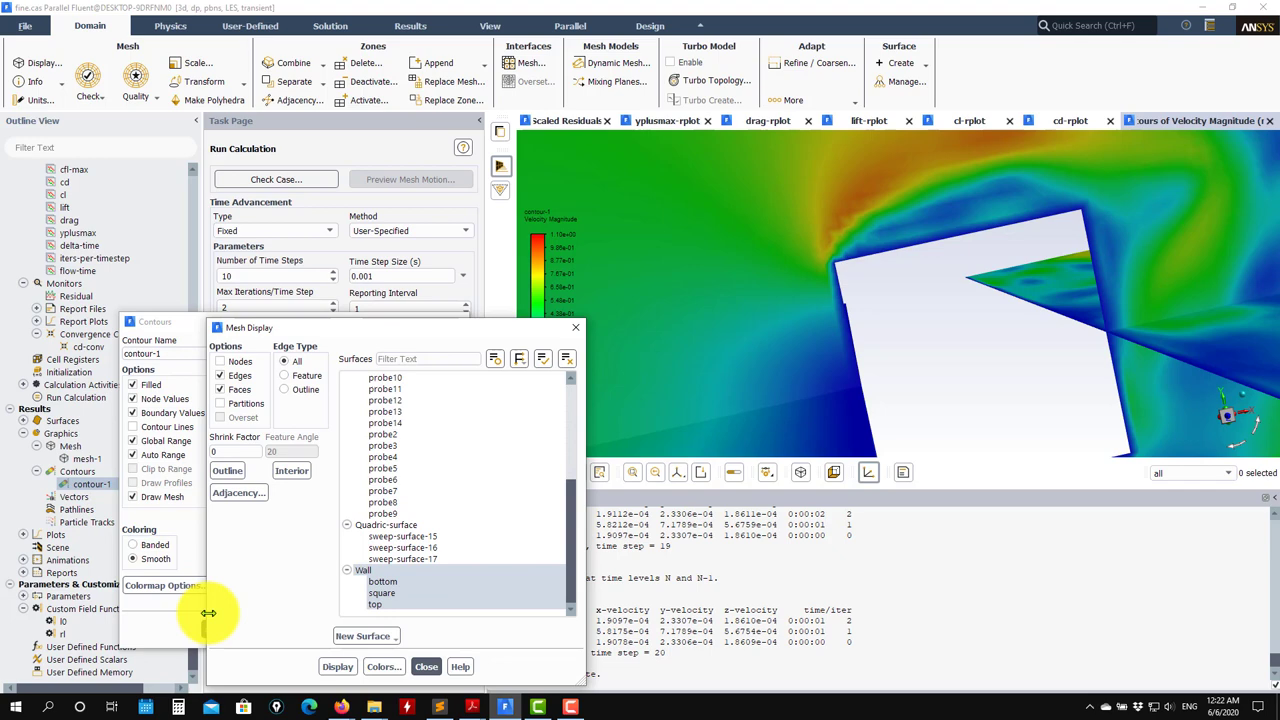
left_click(337, 666)
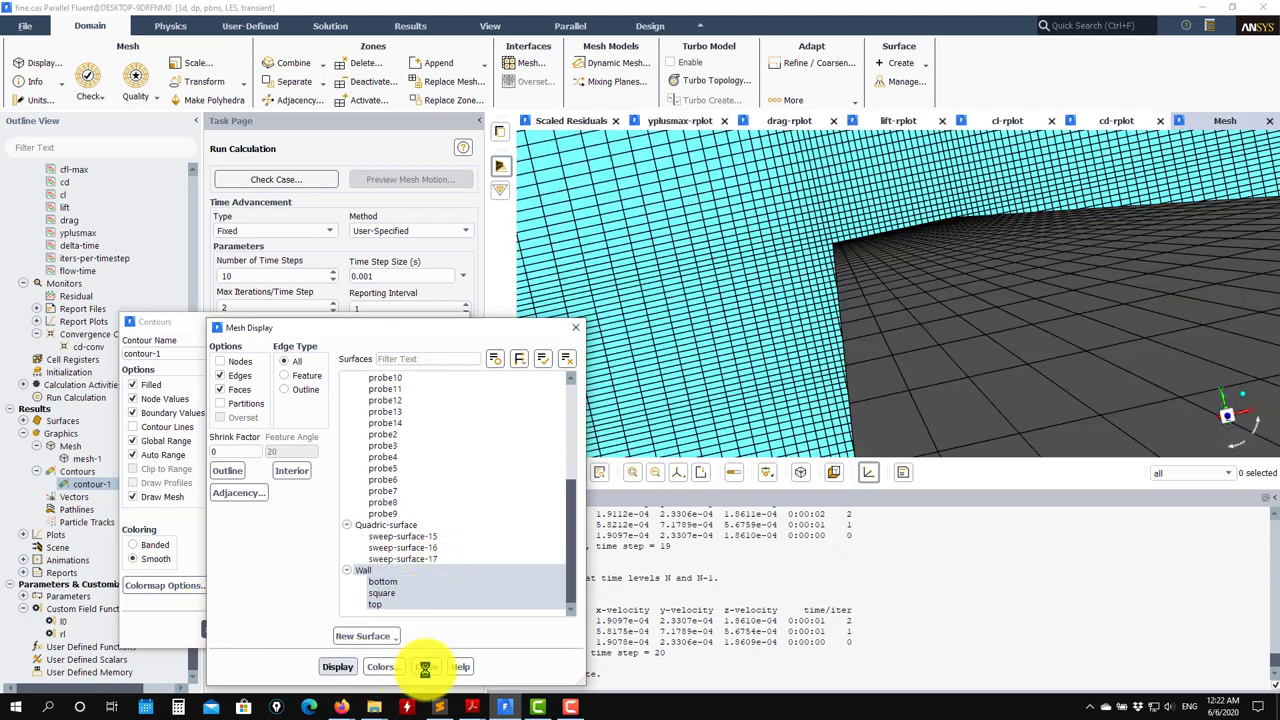
left_click(426, 666)
scroll(820, 230, "up", 2)
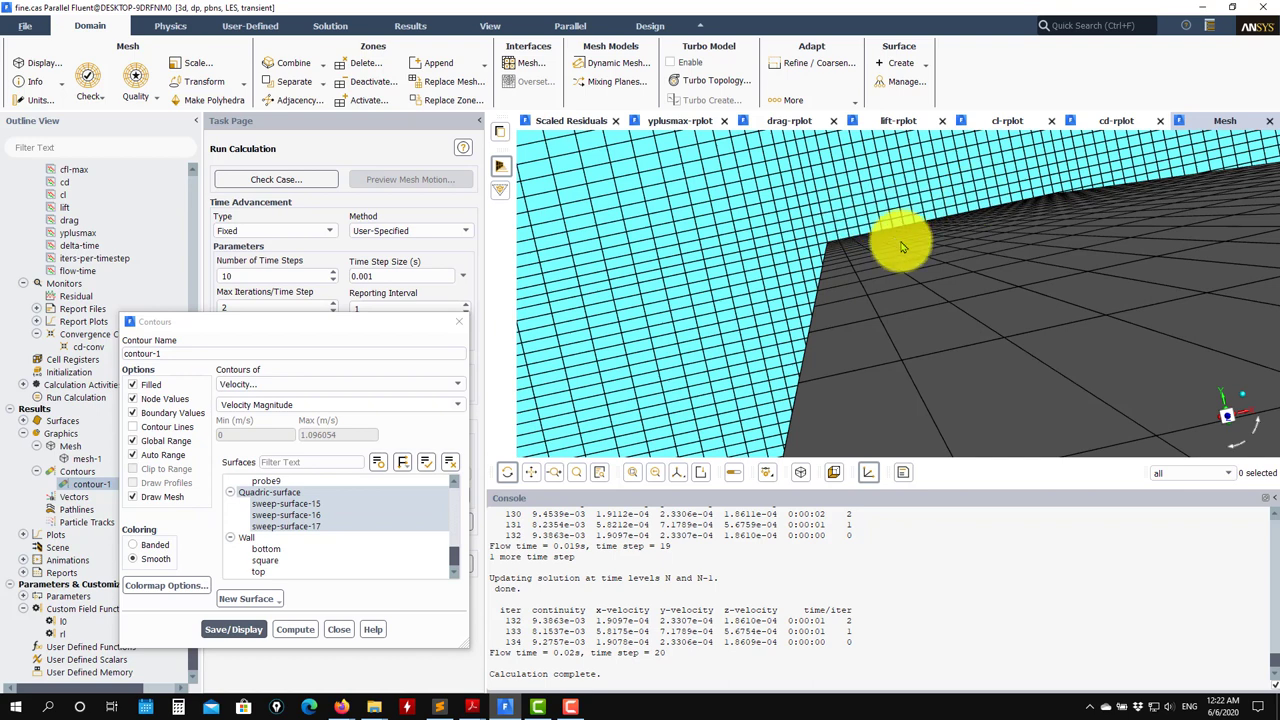
scroll(890, 248, "up", 2)
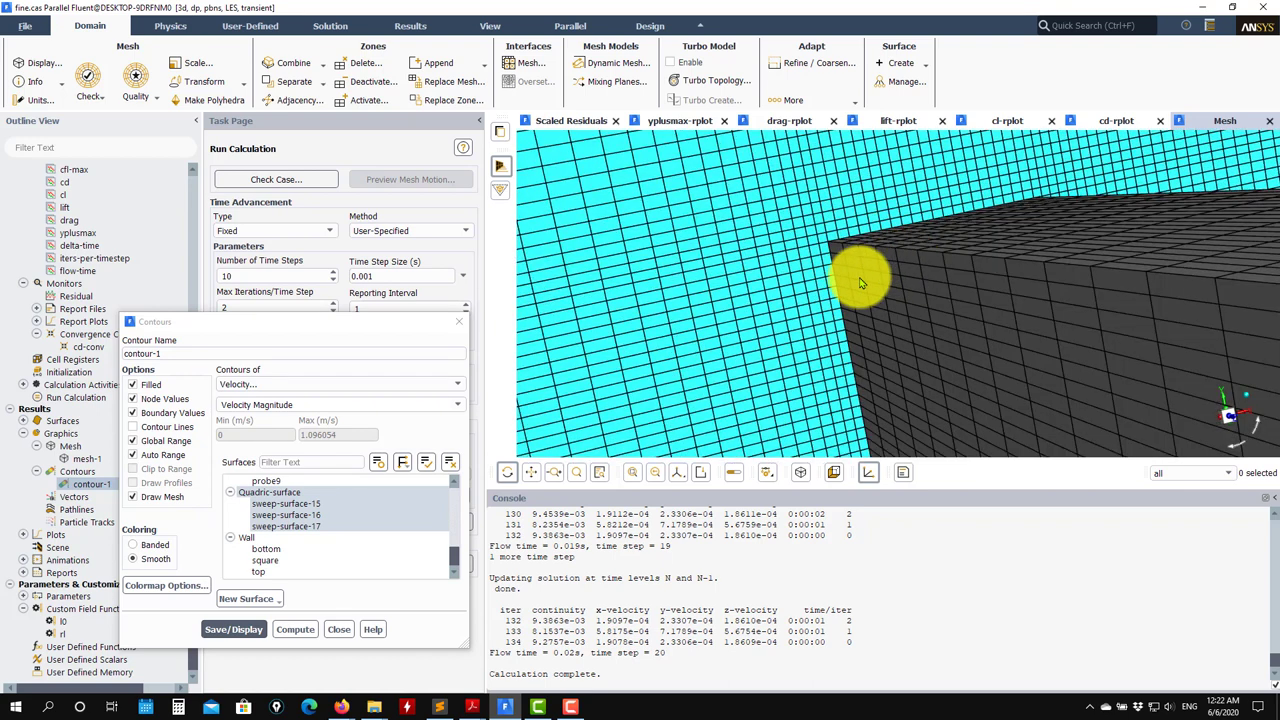
scroll(843, 278, "up", 1)
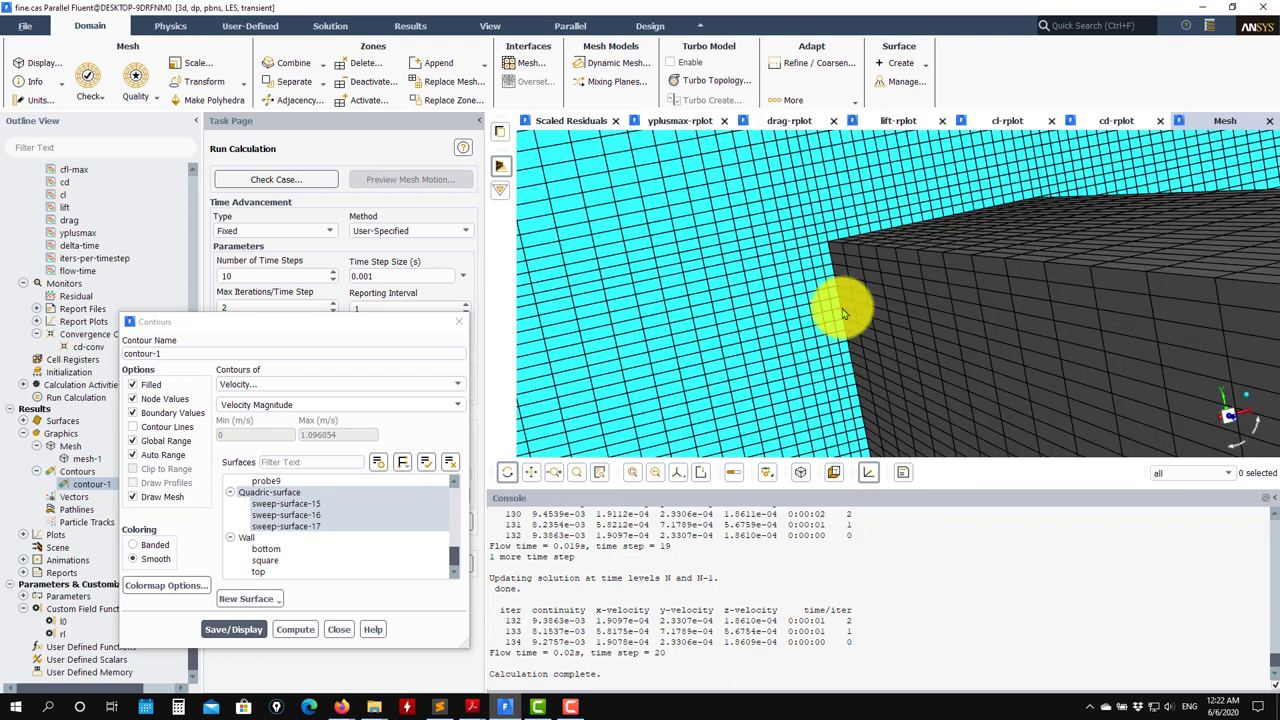
Close the Contours dialog, leaving Run Calculation beside the close-up wall mesh view
left_click(341, 630)
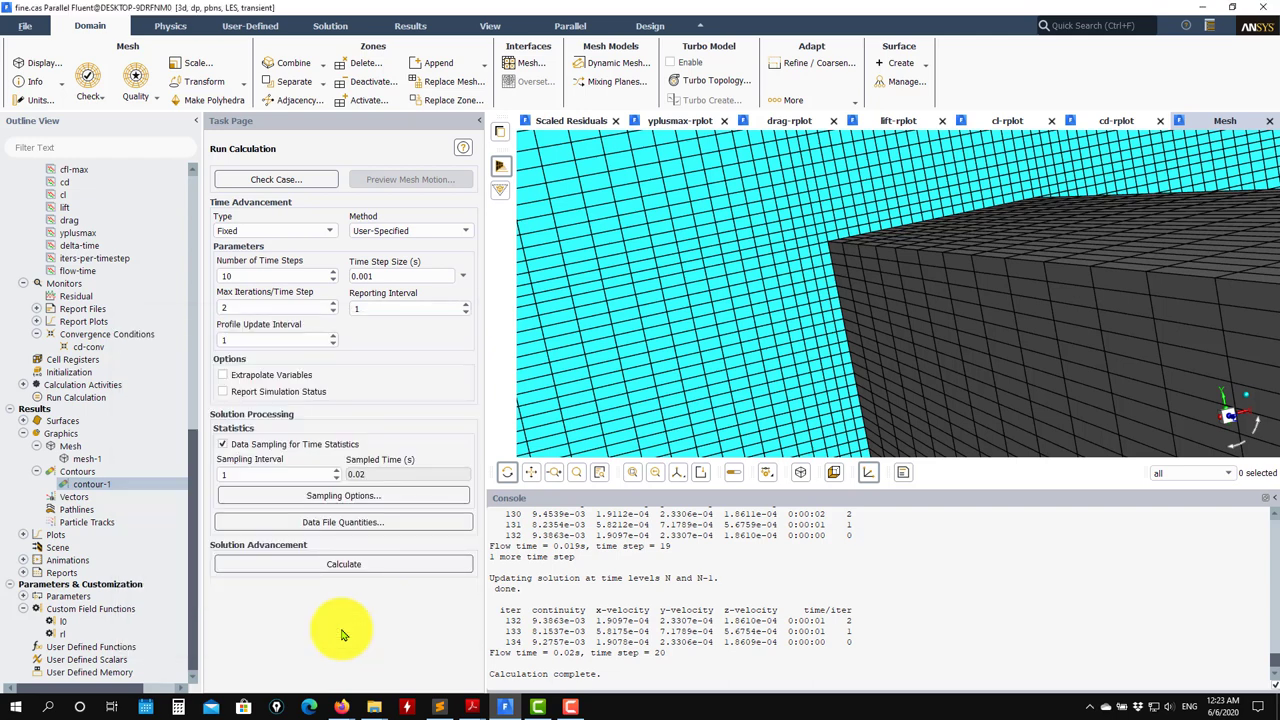